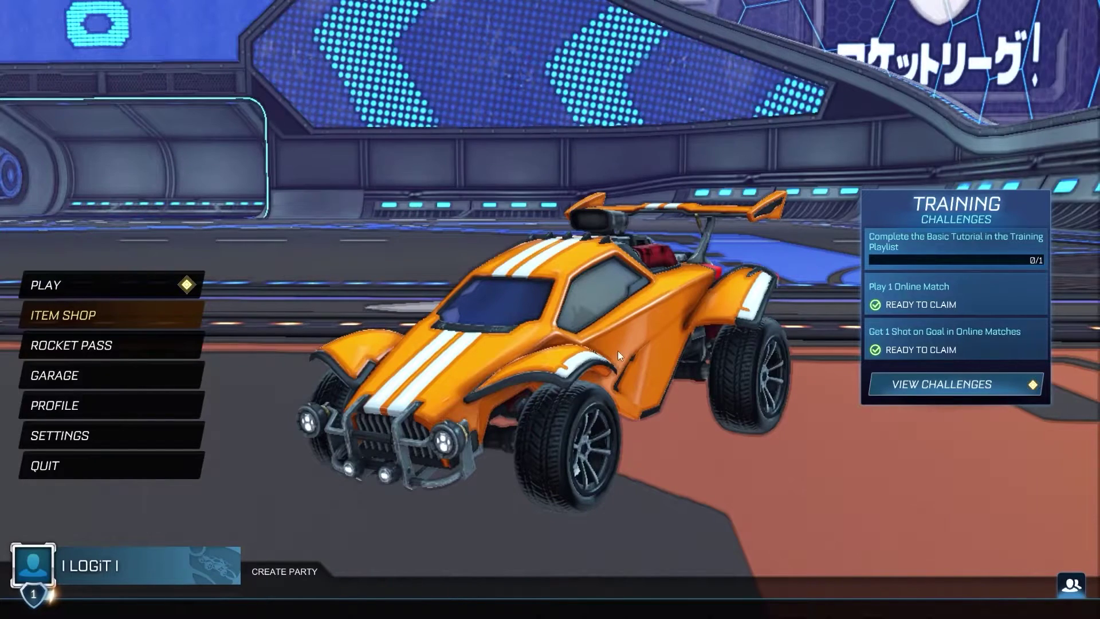
Open the game settings and choose Vertical as the splitscreen layout.
left_click(66, 433)
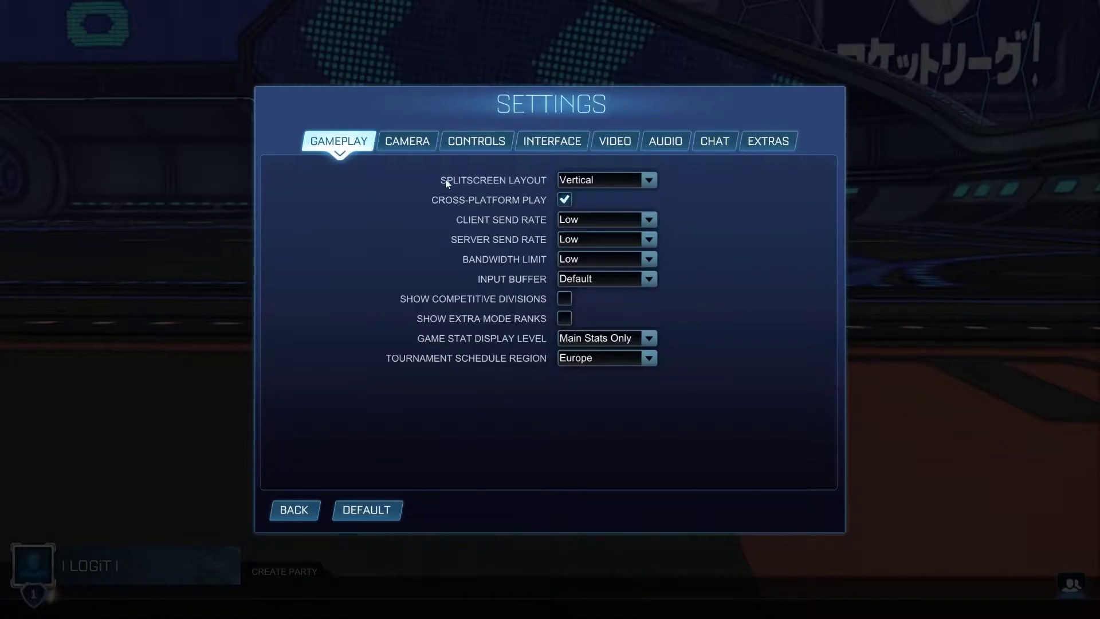
left_click(576, 181)
left_click(580, 181)
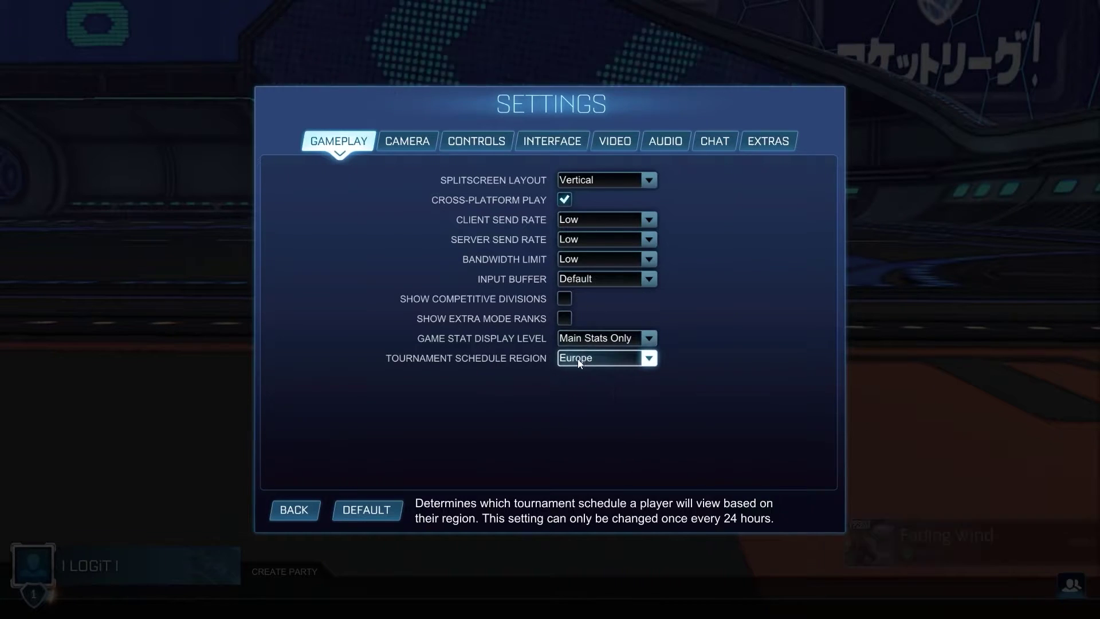
Choose the Default camera preset, and view the interface settings.
left_click(412, 145)
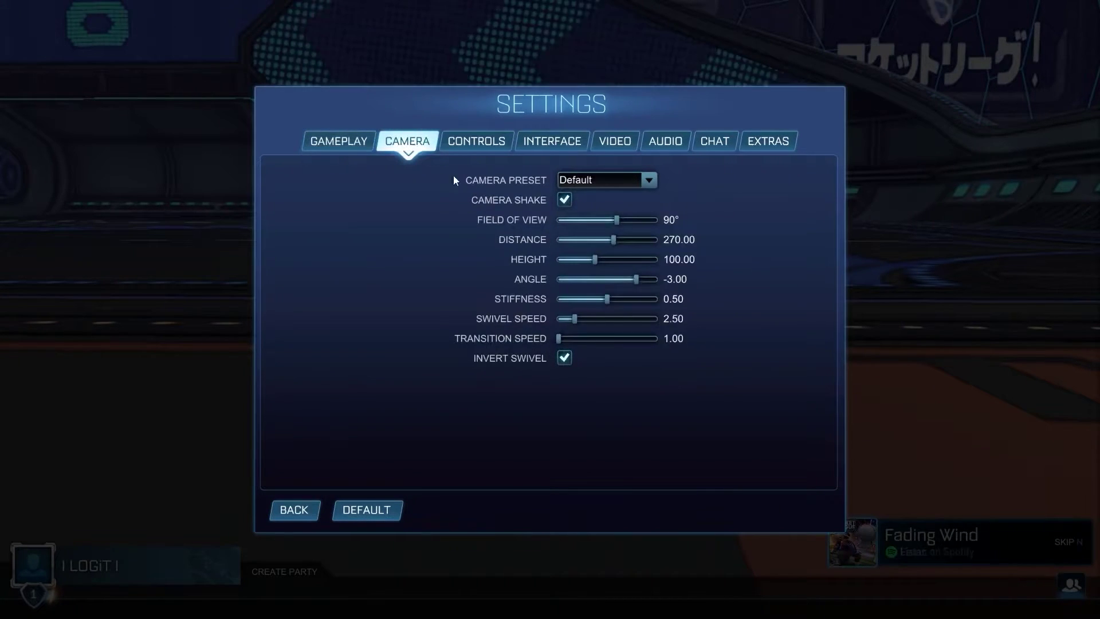
left_click(569, 182)
left_click(576, 195)
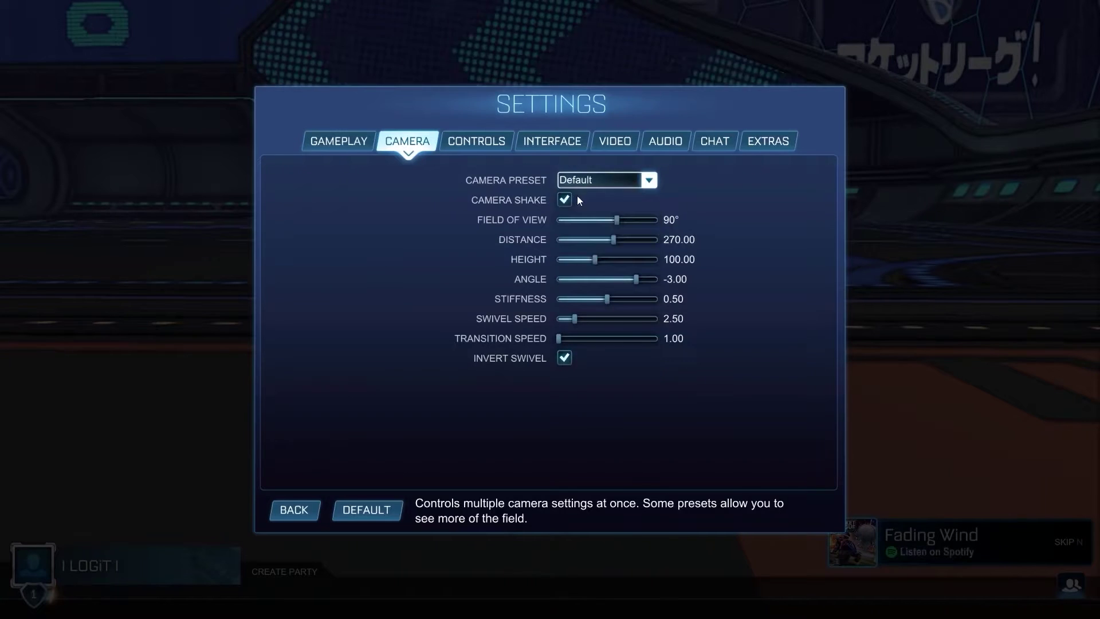
left_click(564, 139)
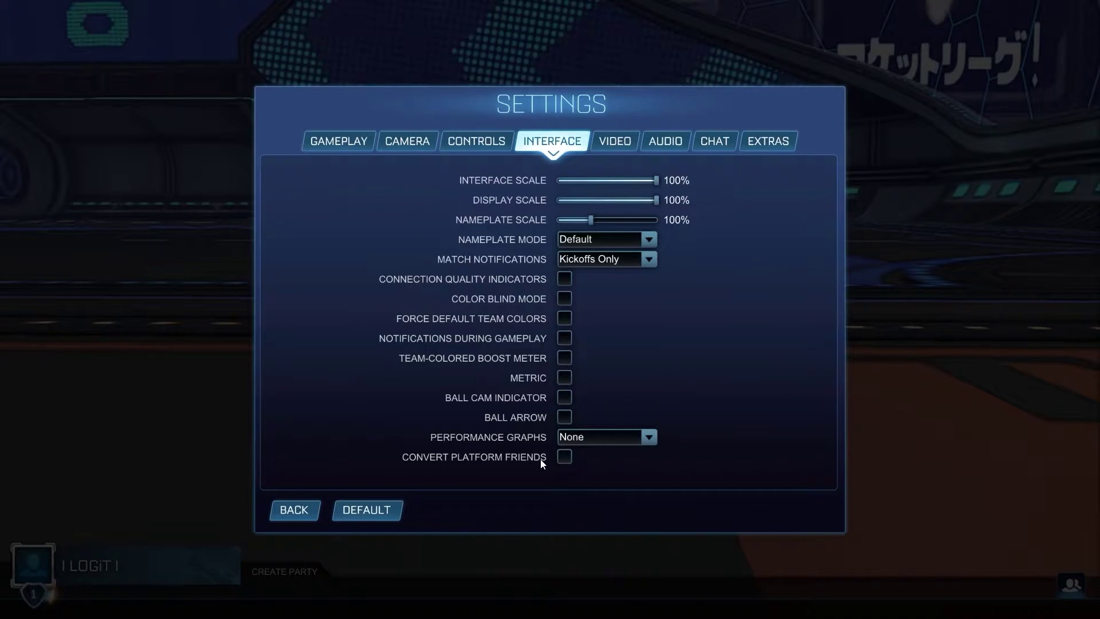
Set the display mode in the video settings to Fullscreen.
left_click(617, 141)
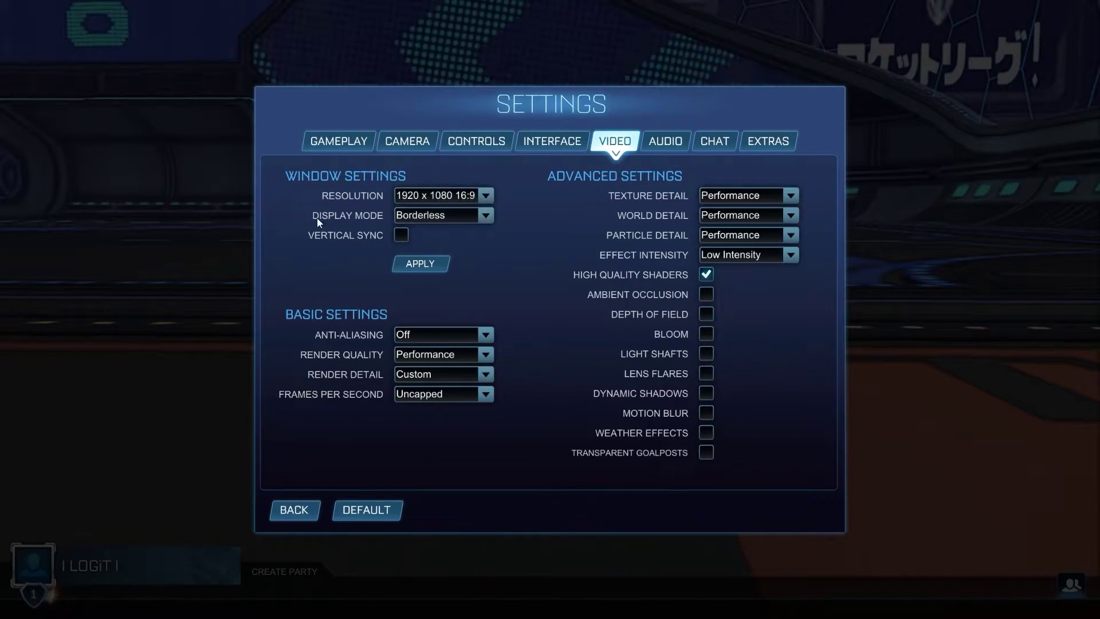
left_click(424, 215)
left_click(422, 226)
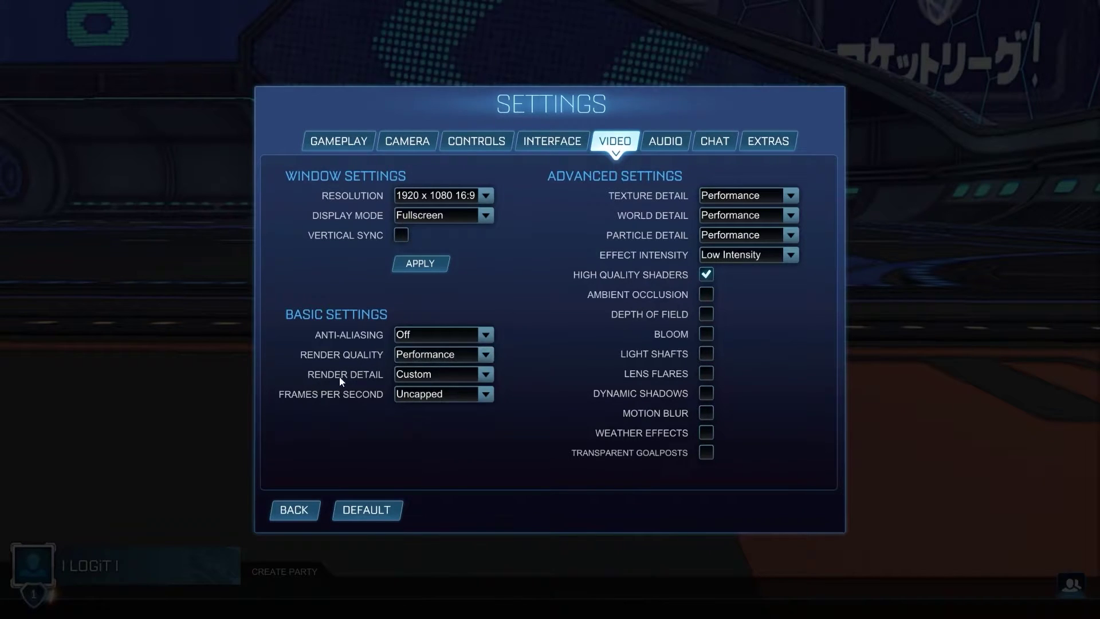
Set the render detail to Performance and enable high quality shaders in the advanced video settings.
left_click(408, 373)
left_click(422, 424)
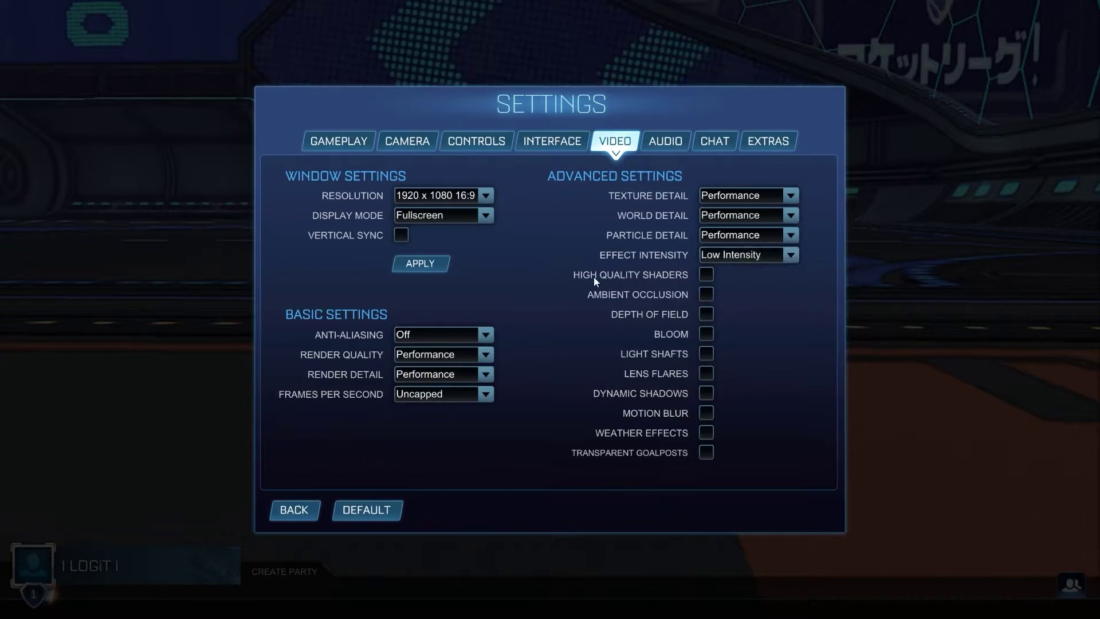
left_click(706, 274)
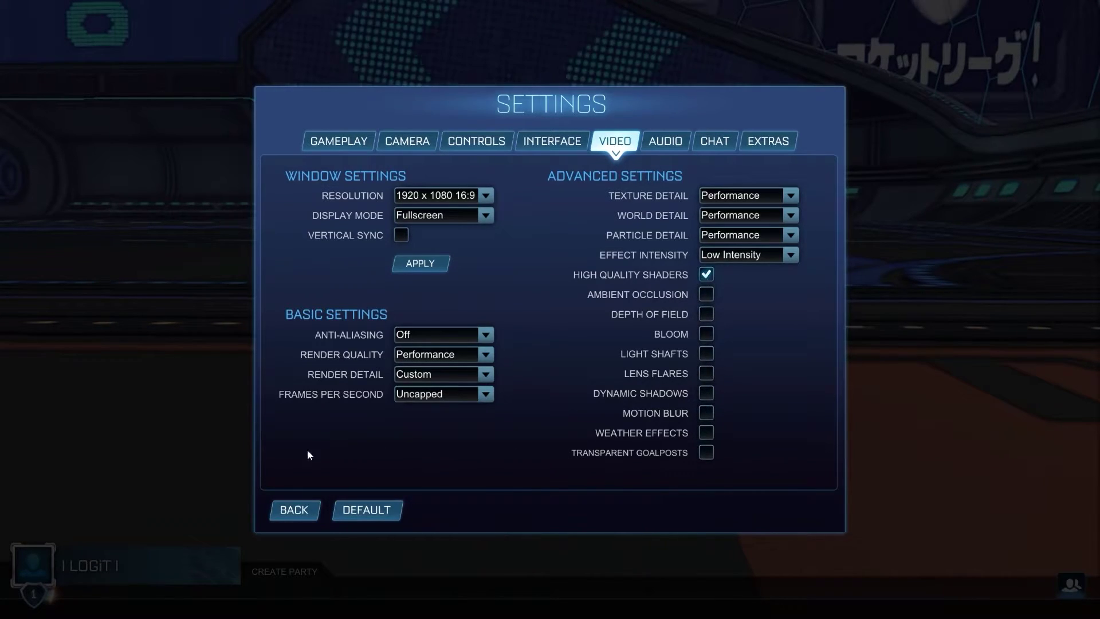
Leave the settings and quit Rocket League.
left_click(297, 507)
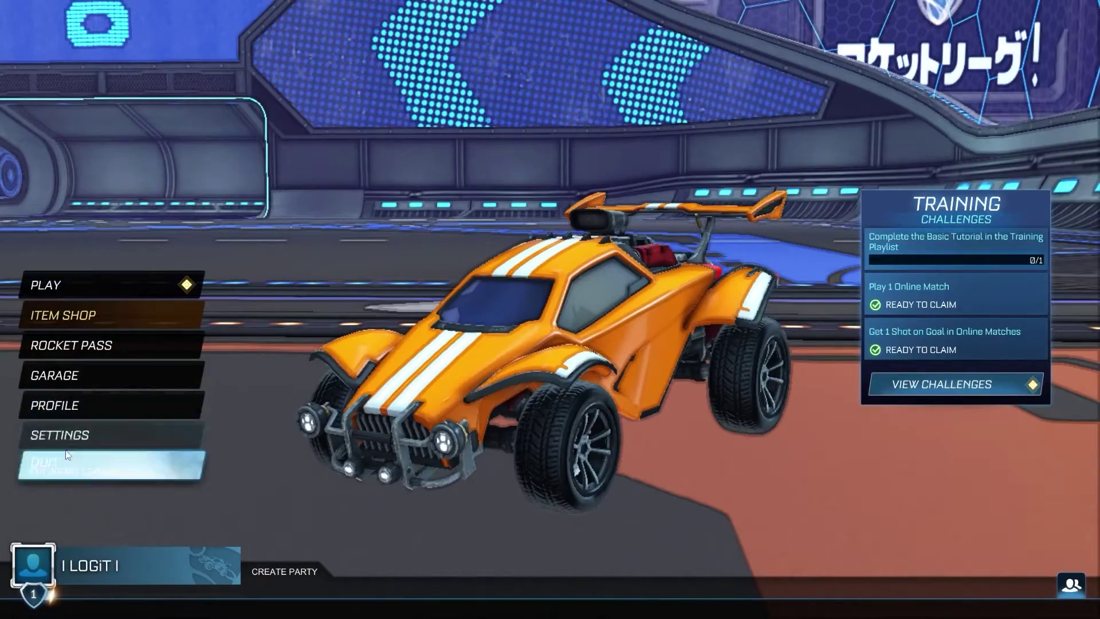
left_click(61, 466)
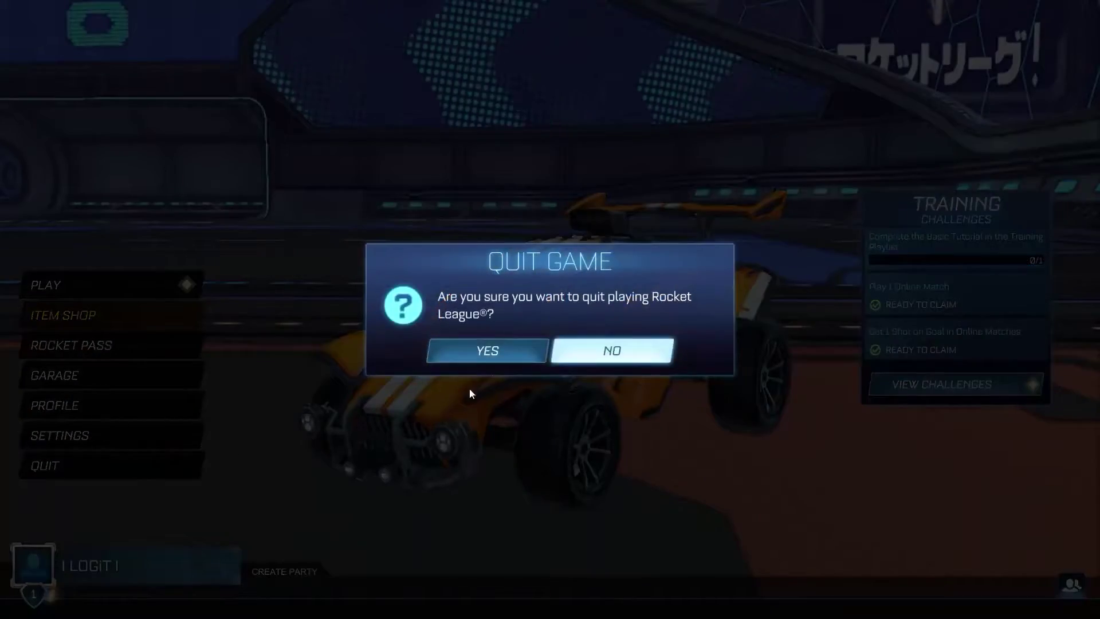
left_click(487, 348)
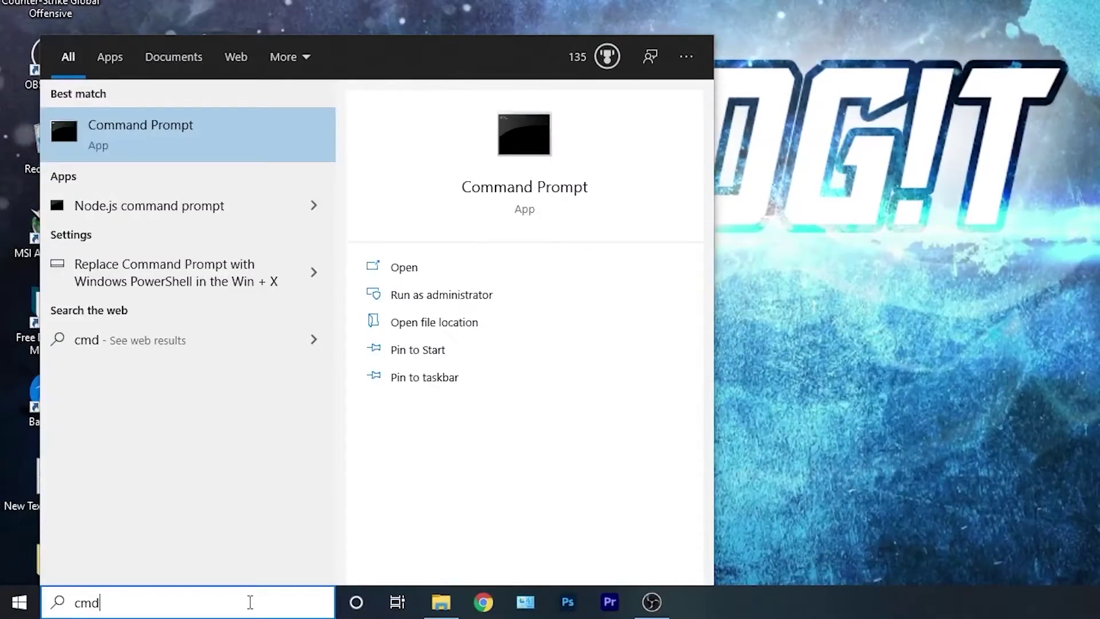
Run Command Prompt as administrator and shift its window slightly aside on the desktop.
right_click(195, 126)
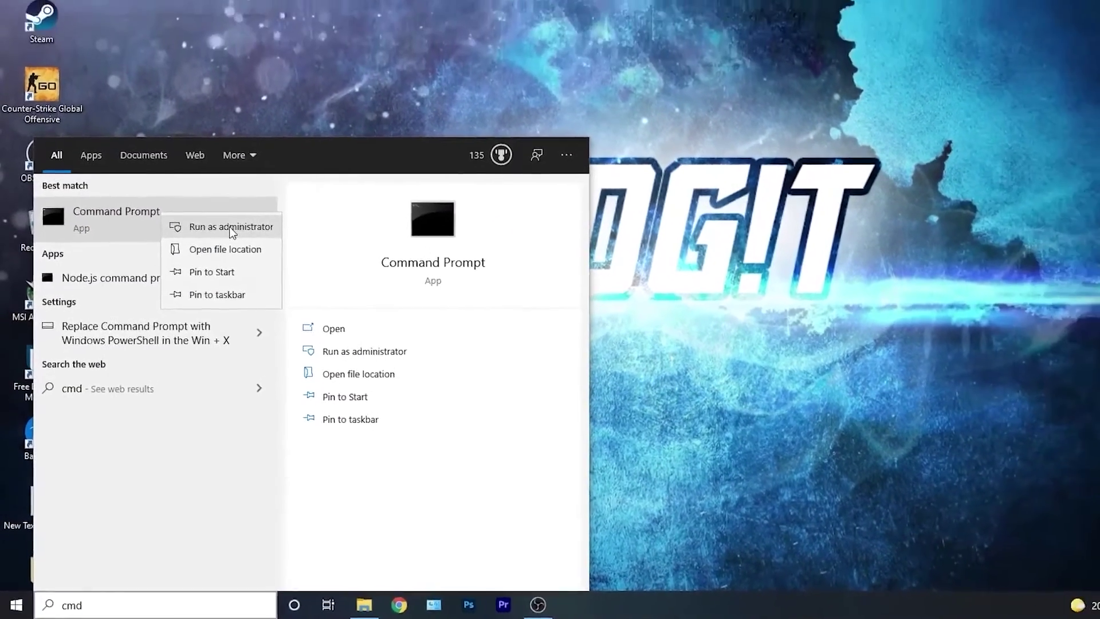
left_click(287, 144)
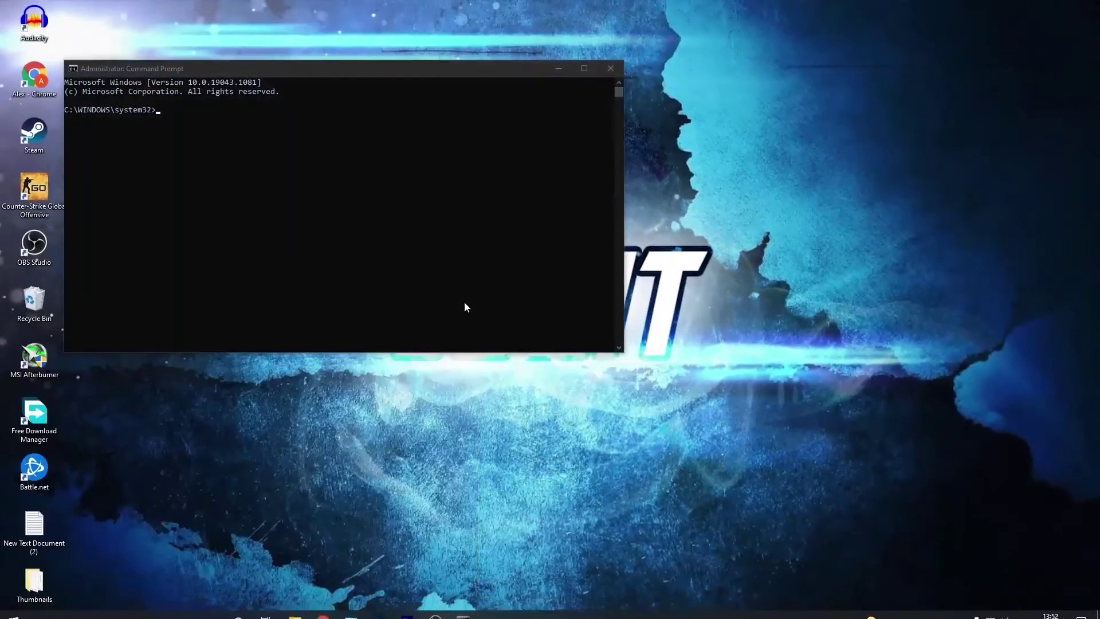
left_click_drag(335, 73, 306, 78)
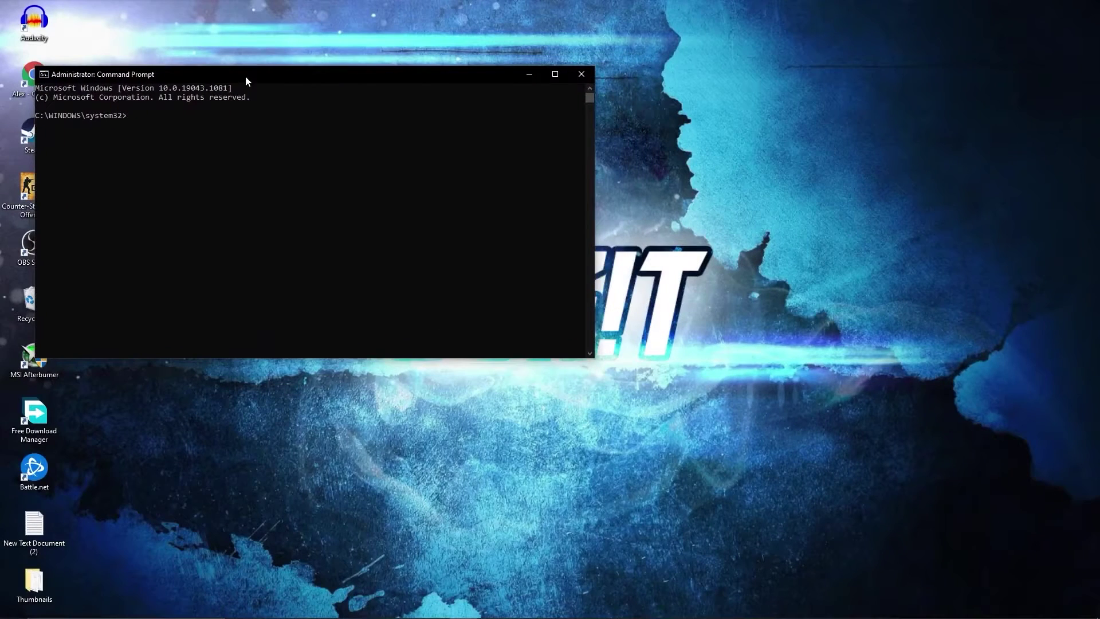
Copy the powercfg -duplicatescheme command line from the text document open in Notepad.
left_click(462, 609)
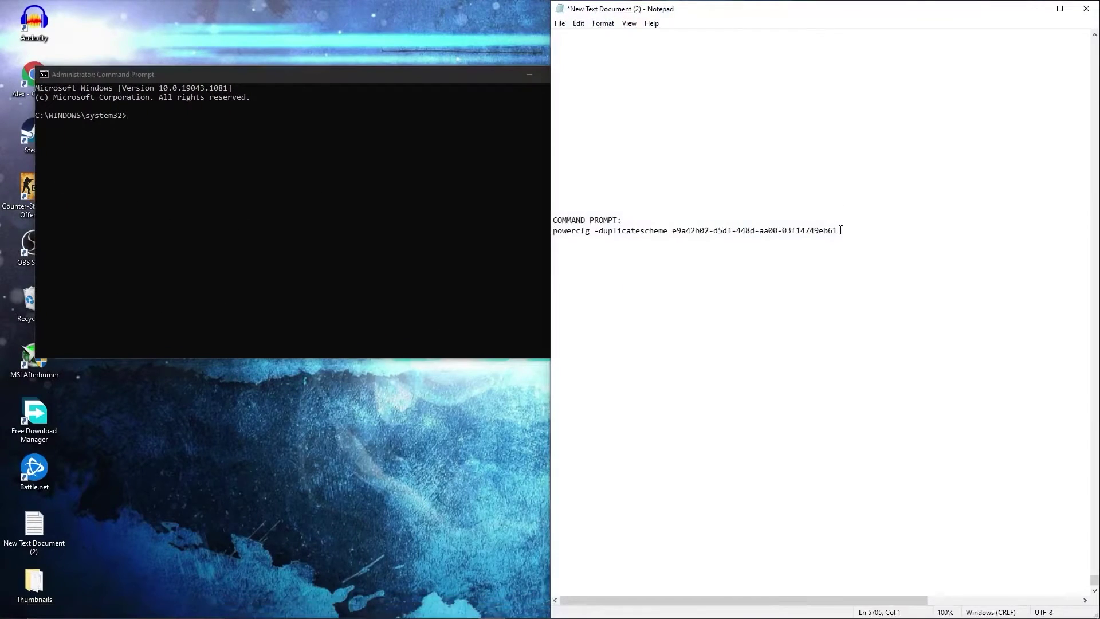
left_click_drag(838, 231, 553, 230)
right_click(573, 230)
left_click(611, 270)
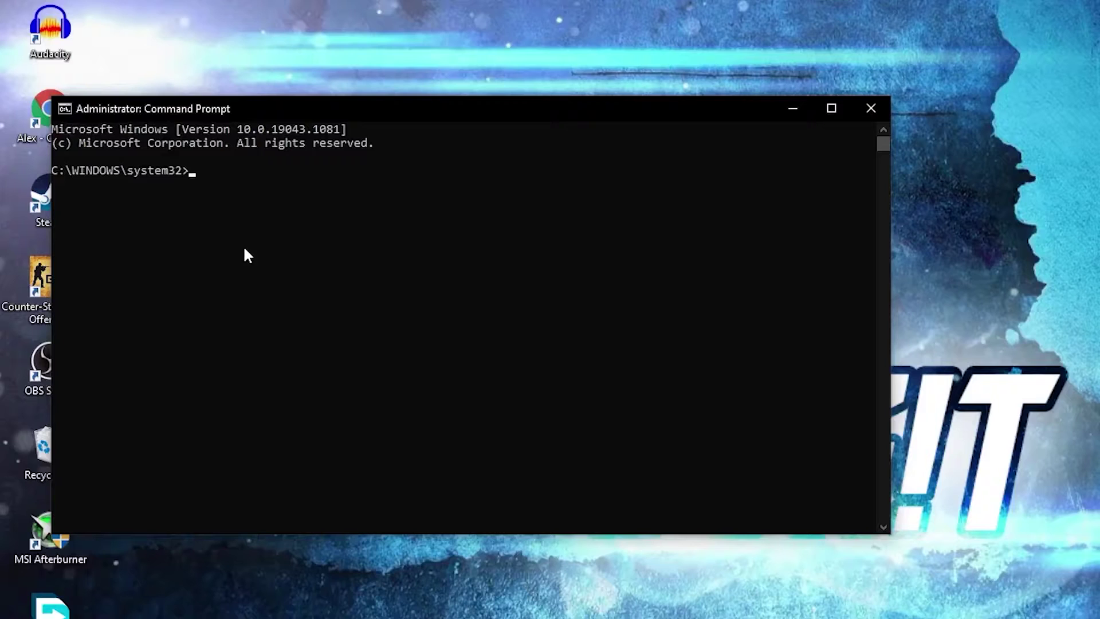
Run powercfg -duplicatescheme e9a42b02-d5df-448d-aa00-03f14749eb61 in Command Prompt, and close it.
right_click(217, 169)
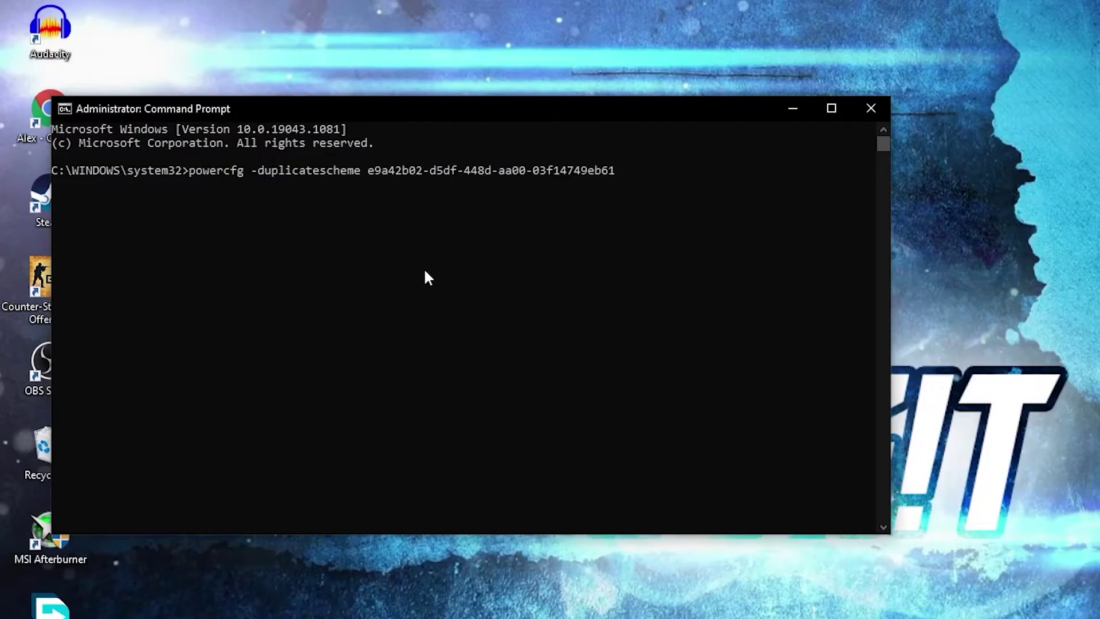
key("Return")
left_click_drag(444, 189, 546, 190)
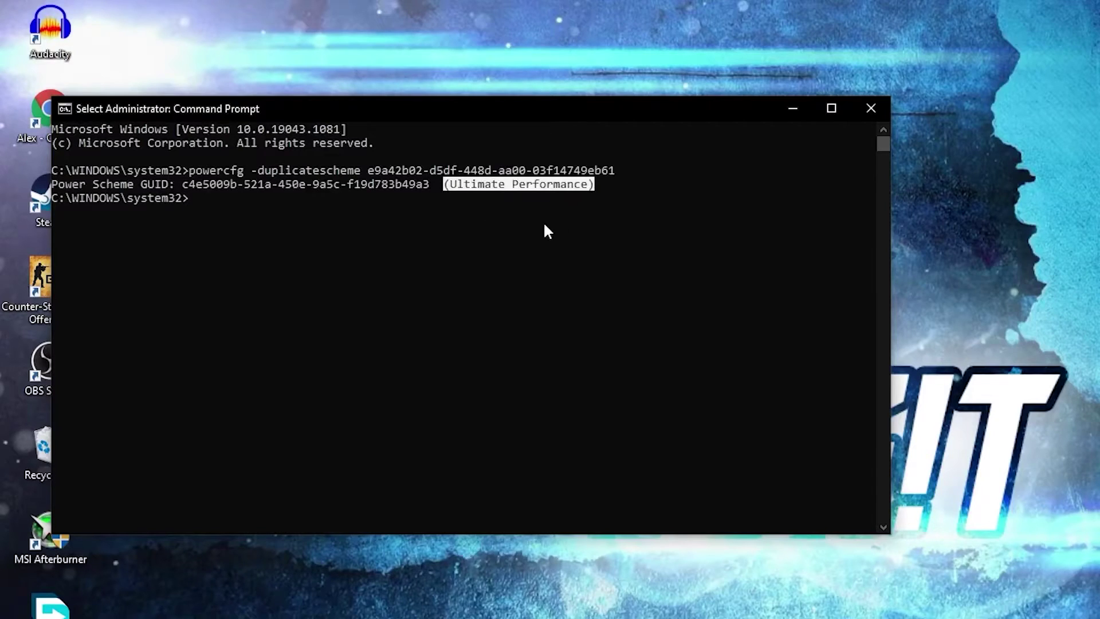
left_click(871, 108)
Open the Windows power plan options and activate the last Ultimate Performance plan among the additional plans.
left_click(216, 609)
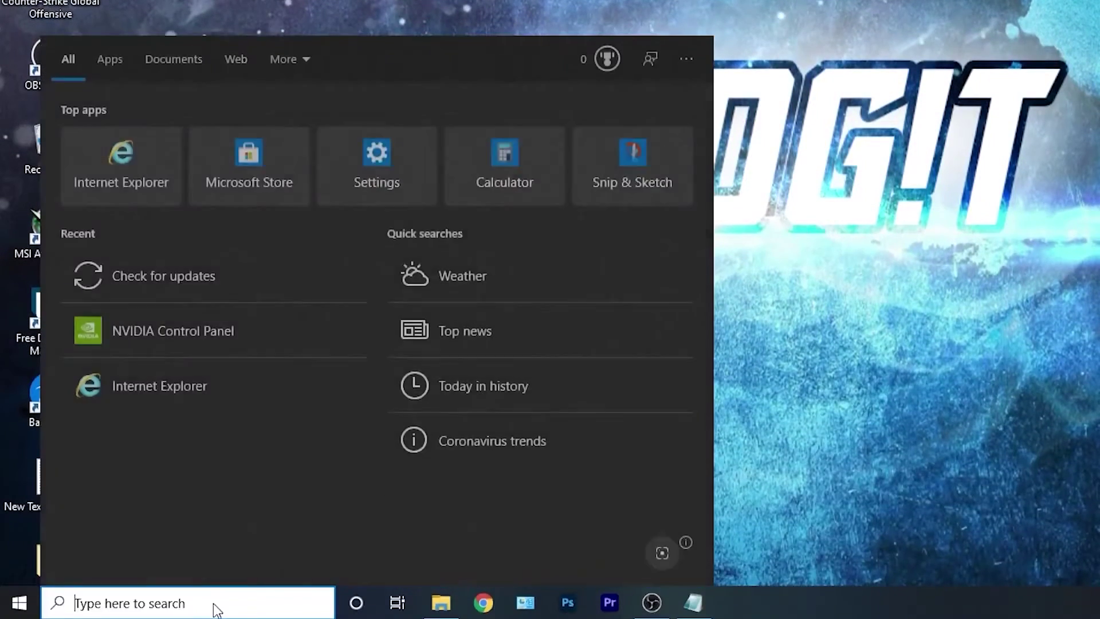
type("choose")
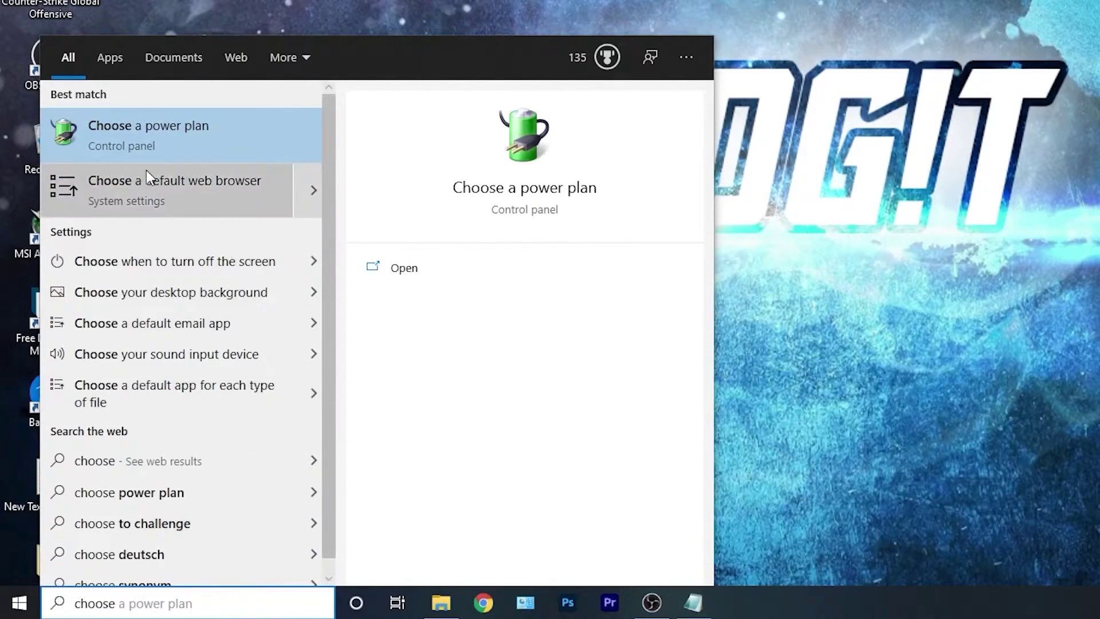
left_click(153, 126)
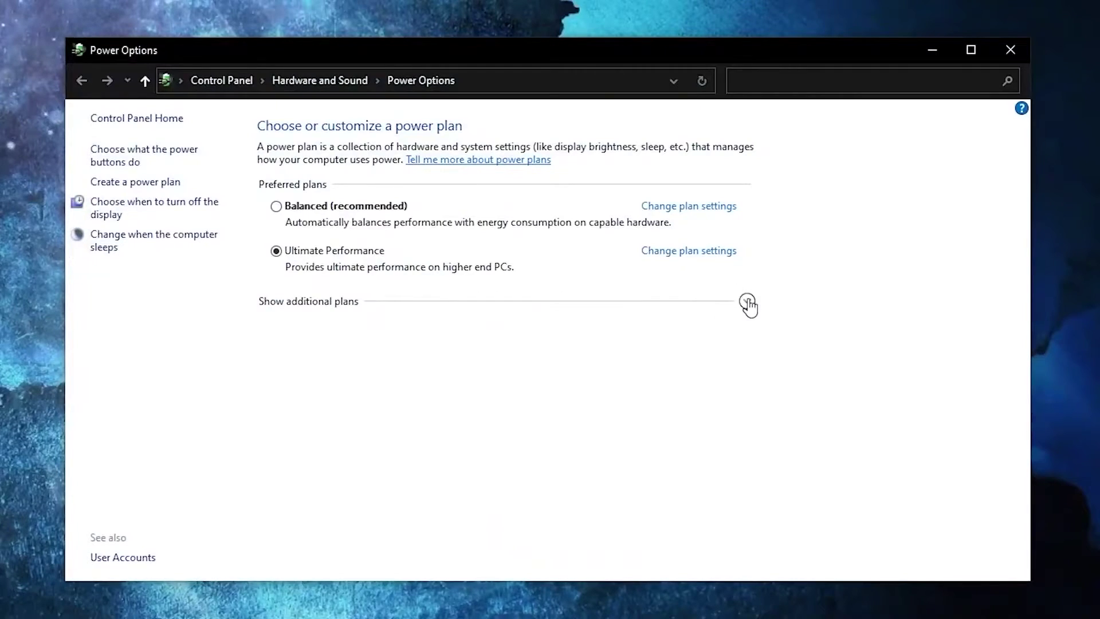
left_click(747, 302)
scroll(717, 314, "down", 4)
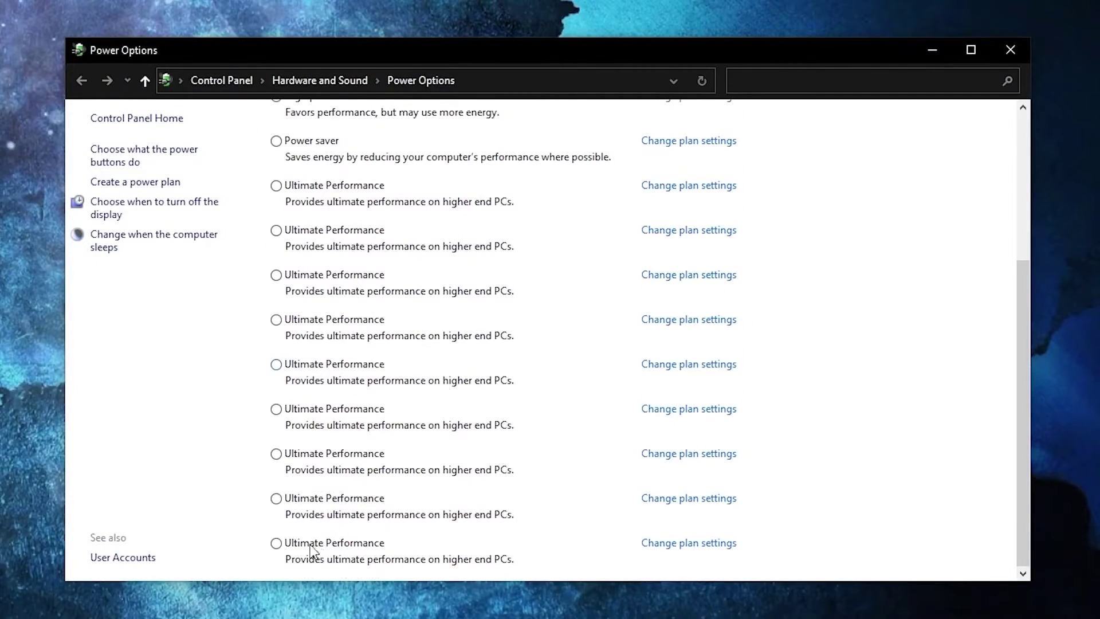
left_click(278, 545)
Open the properties of This PC and go to the advanced system settings.
left_click(250, 606)
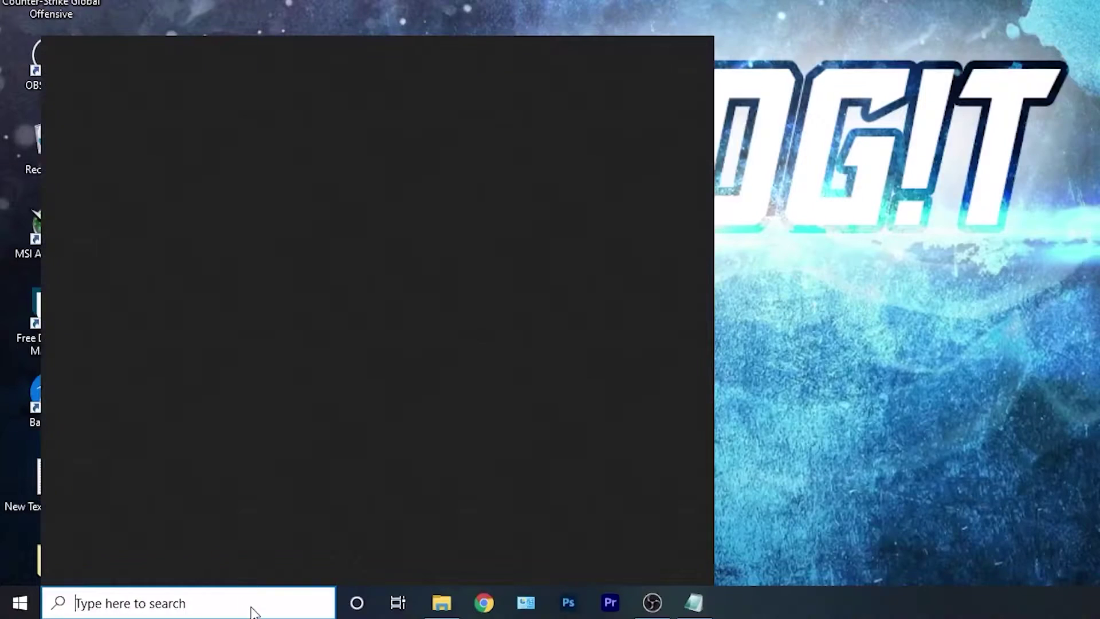
type("this pc")
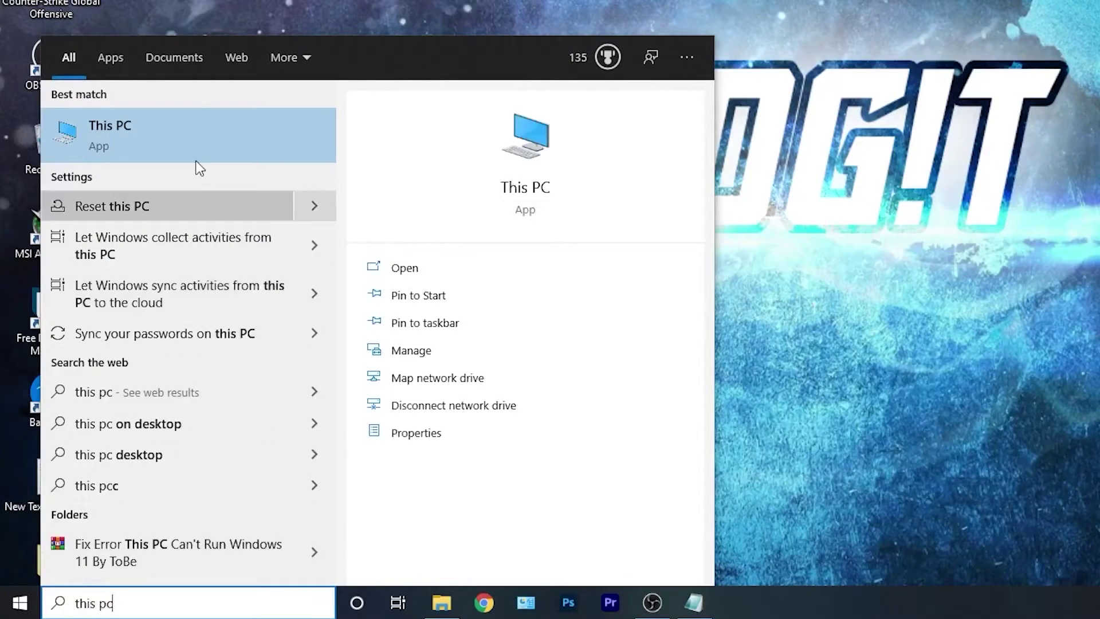
right_click(184, 130)
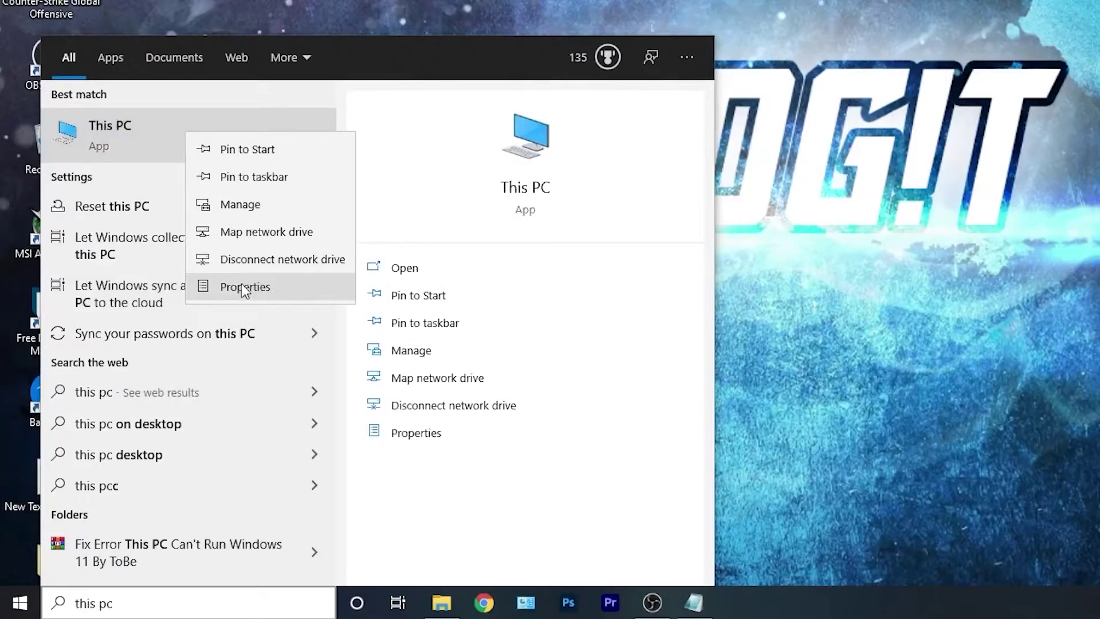
left_click(269, 284)
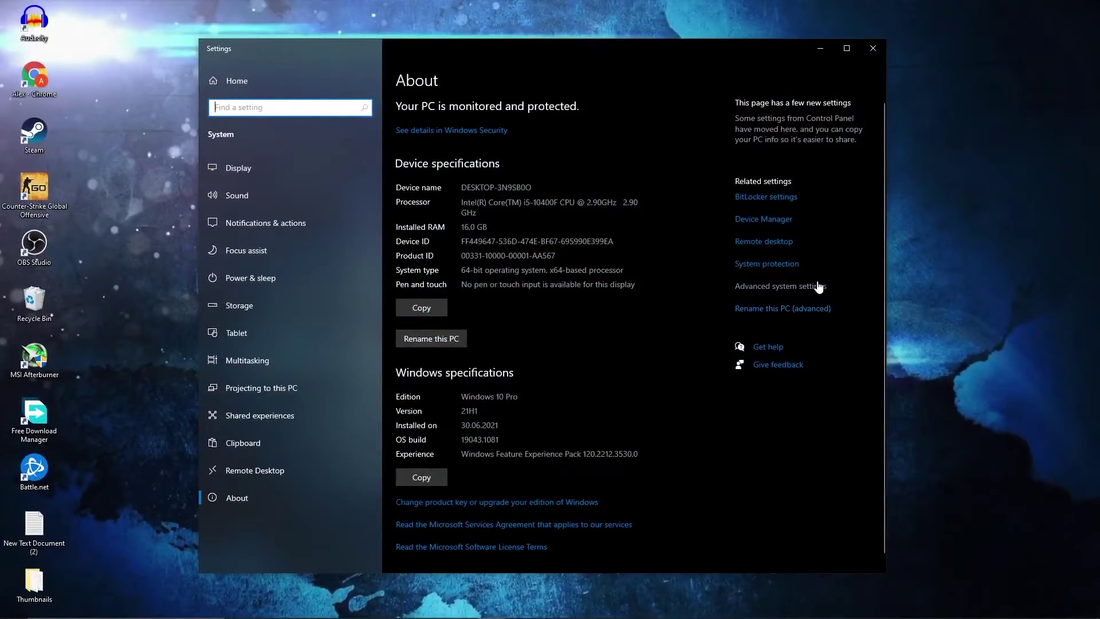
left_click(762, 287)
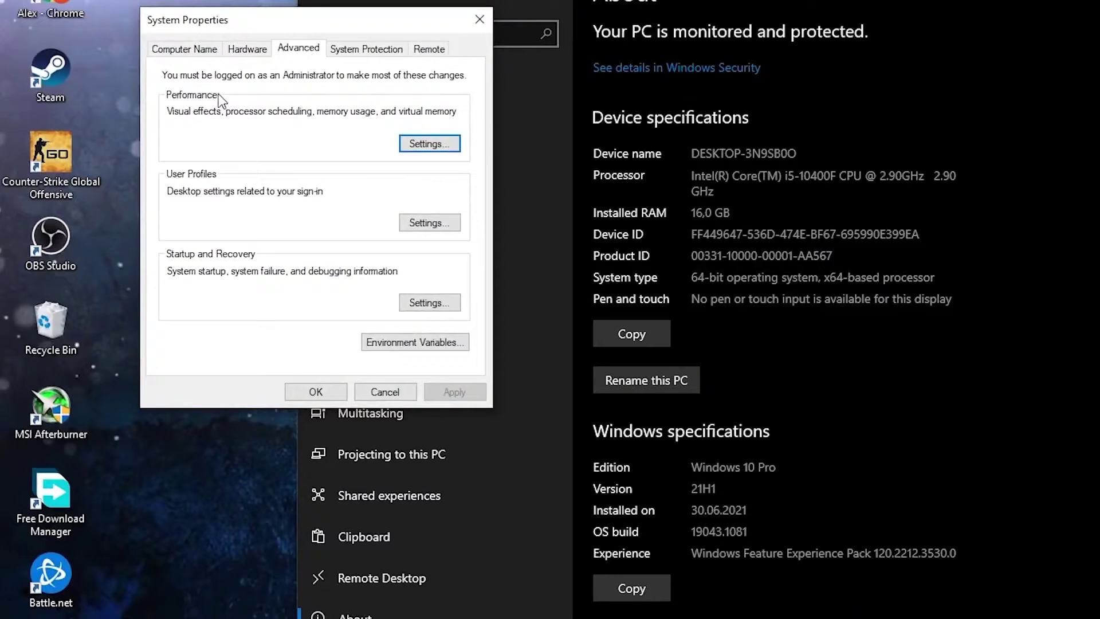
Apply "Adjust for best performance" to the Windows visual effects, and close the system windows.
left_click(427, 143)
left_click(195, 221)
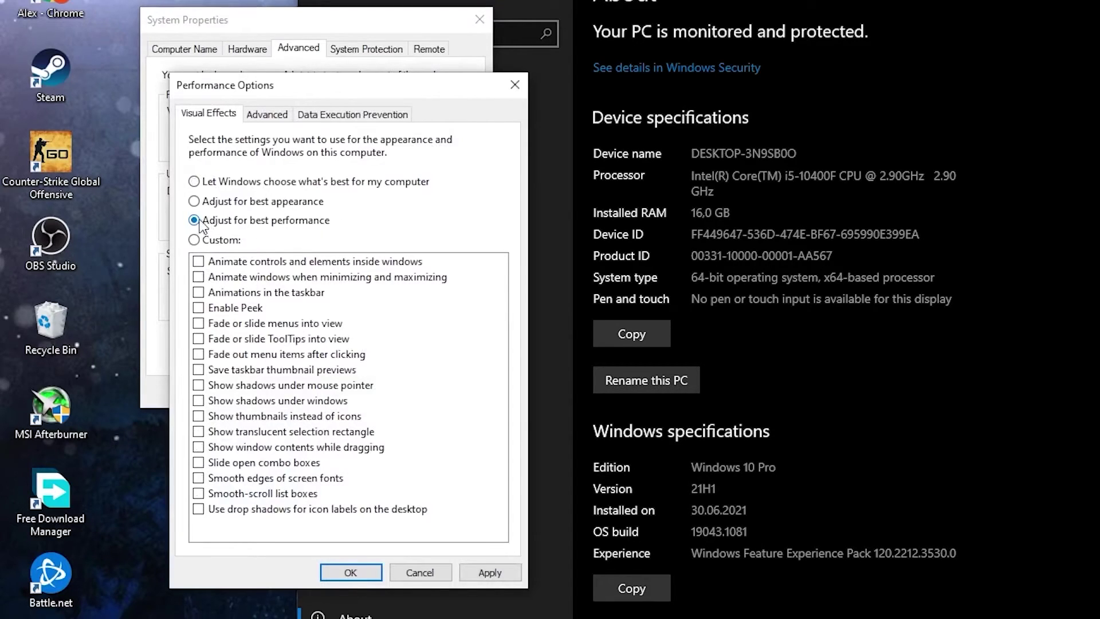
left_click(489, 571)
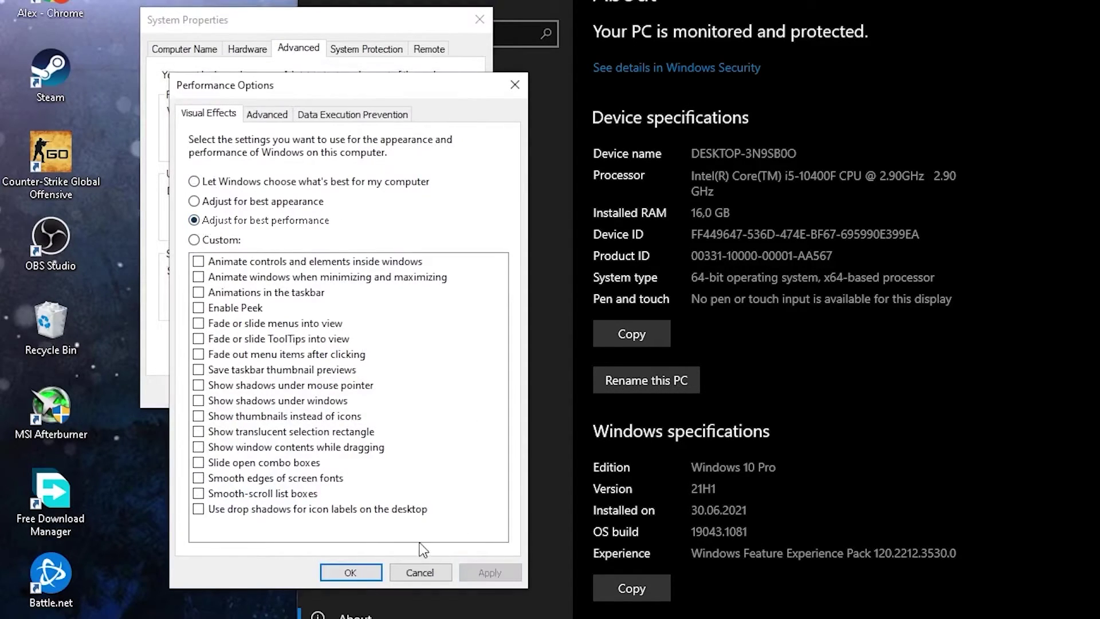
left_click(352, 573)
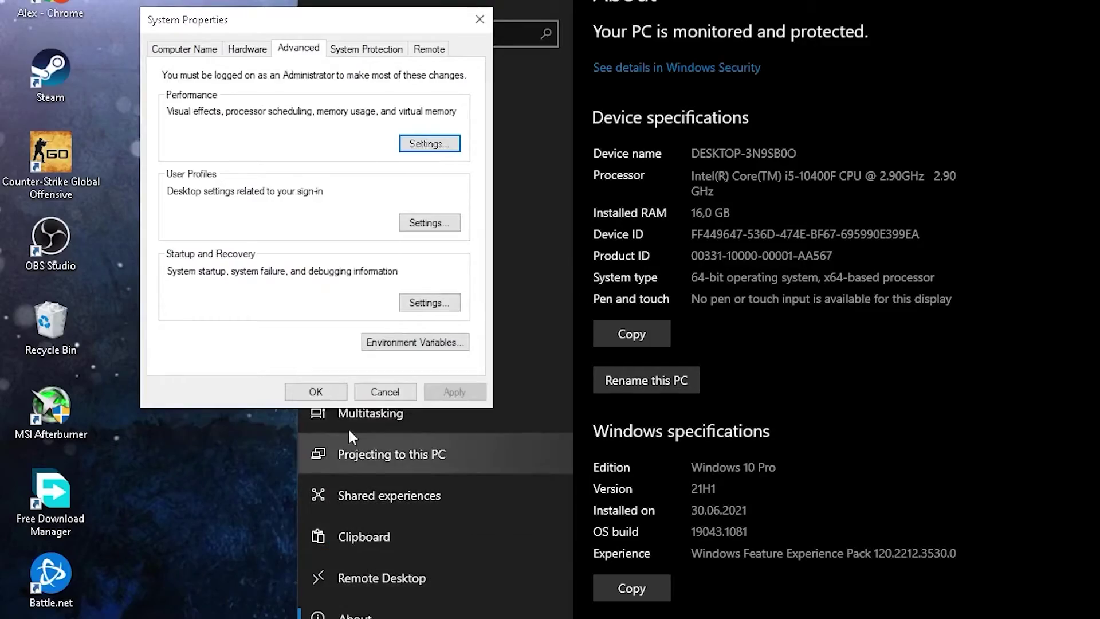
left_click(316, 392)
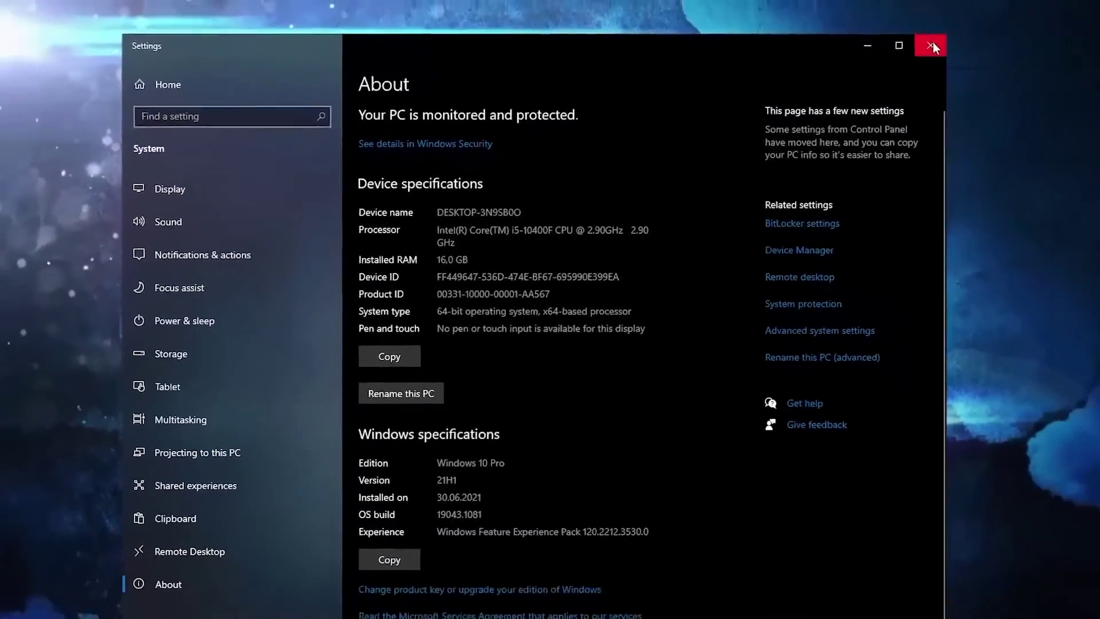
left_click(1012, 41)
Search Windows for "graph" and open the Graphics settings.
left_click(235, 602)
type("g")
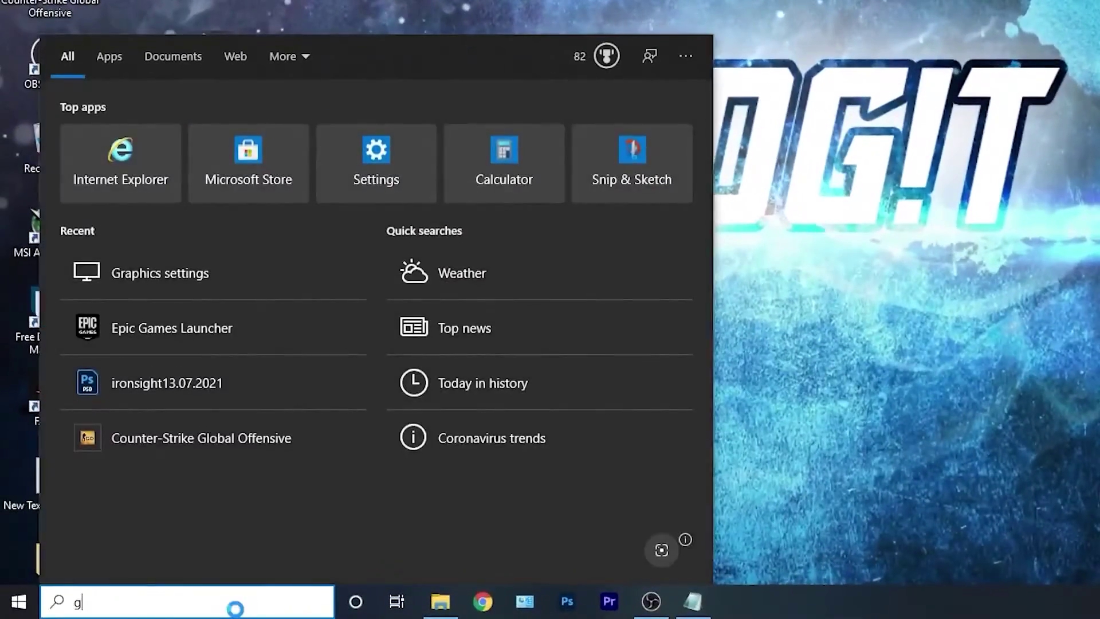
type("raph")
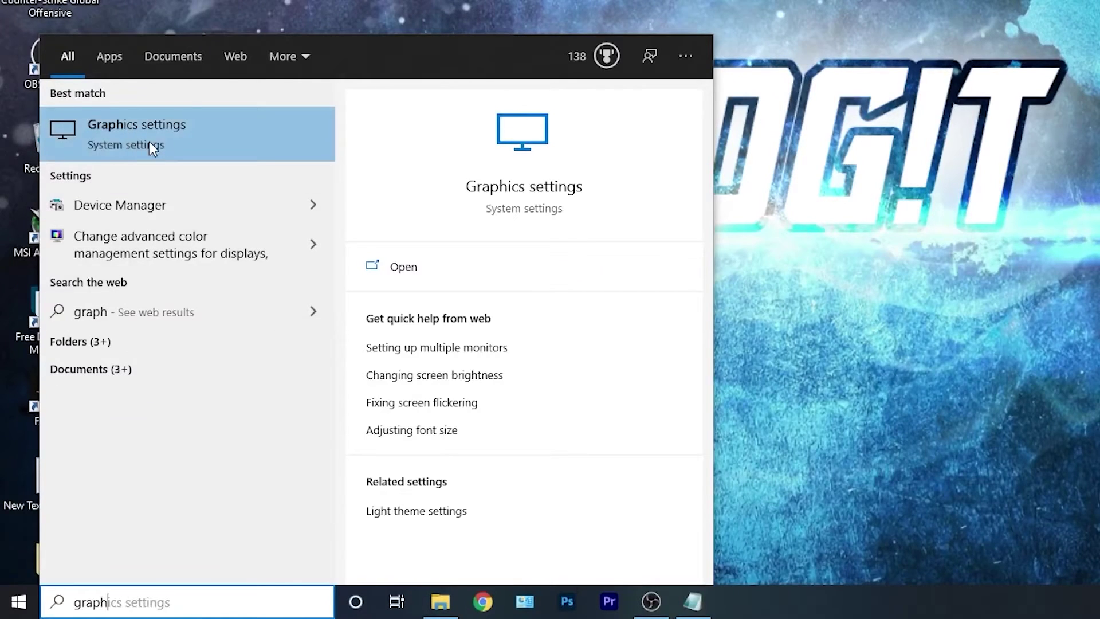
left_click(156, 138)
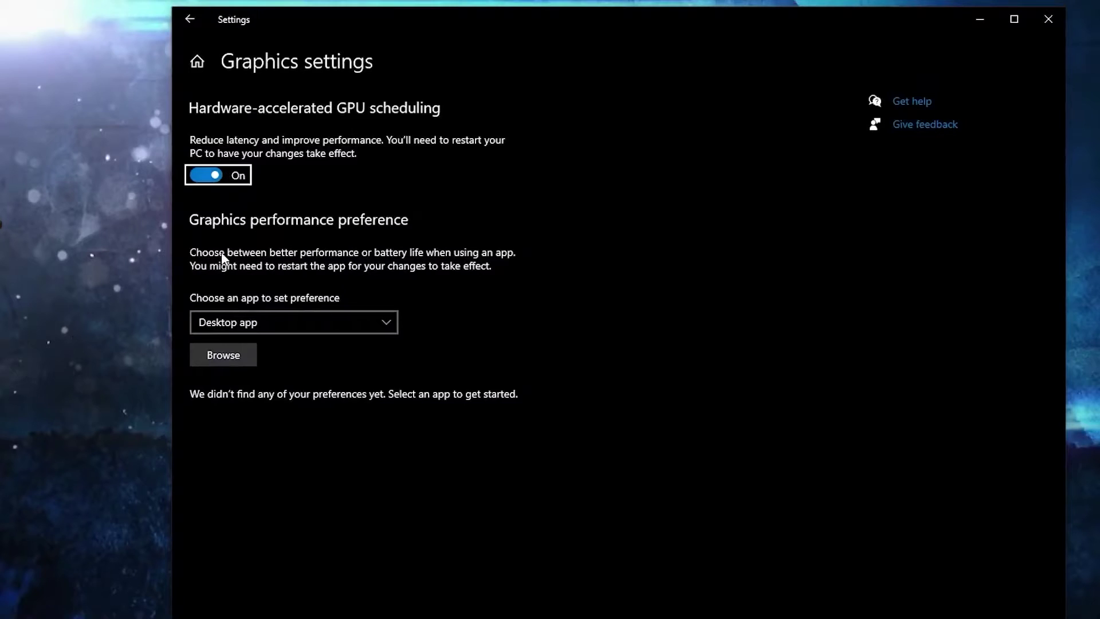
Browse for a desktop app and select RocketLeague in D:\Games\Epic Games\rocketleague\Binaries\Win64.
left_click(225, 350)
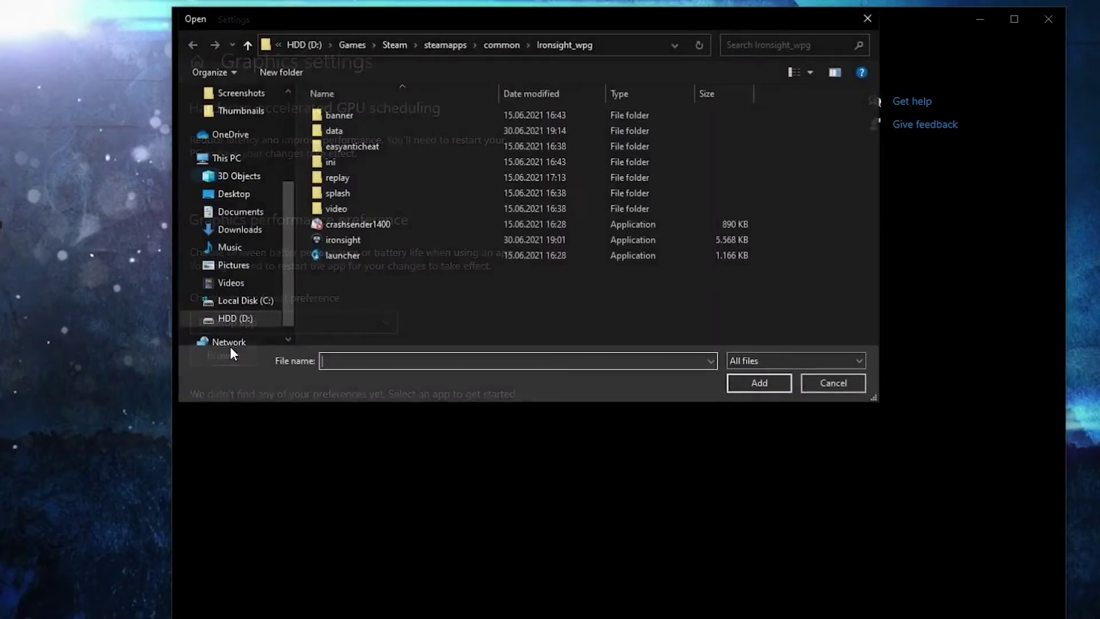
left_click(237, 324)
double_click(343, 242)
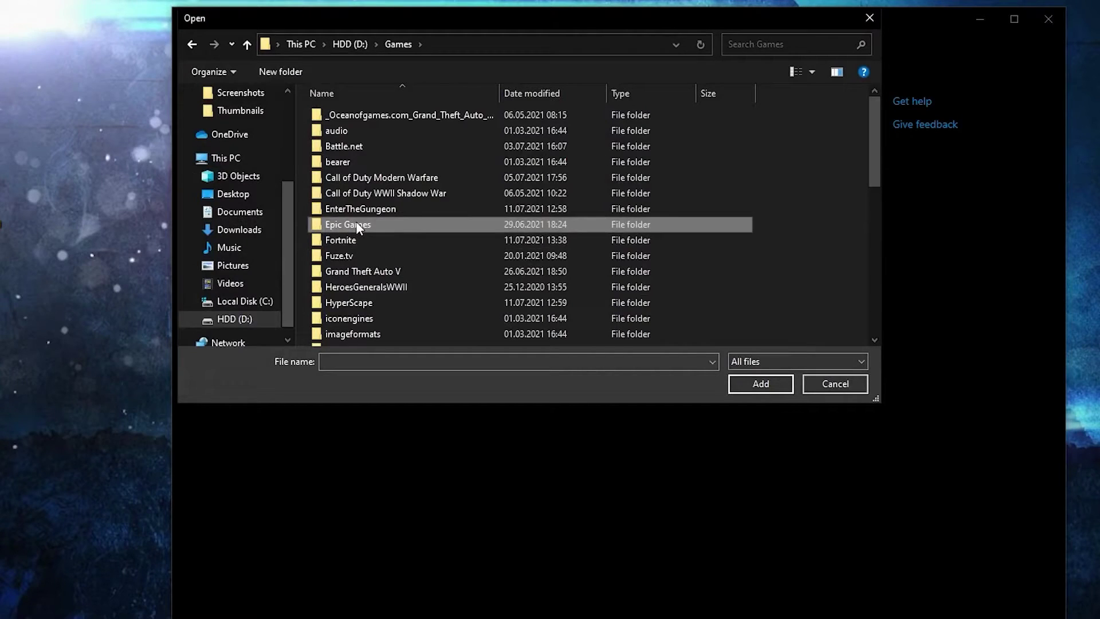
double_click(347, 224)
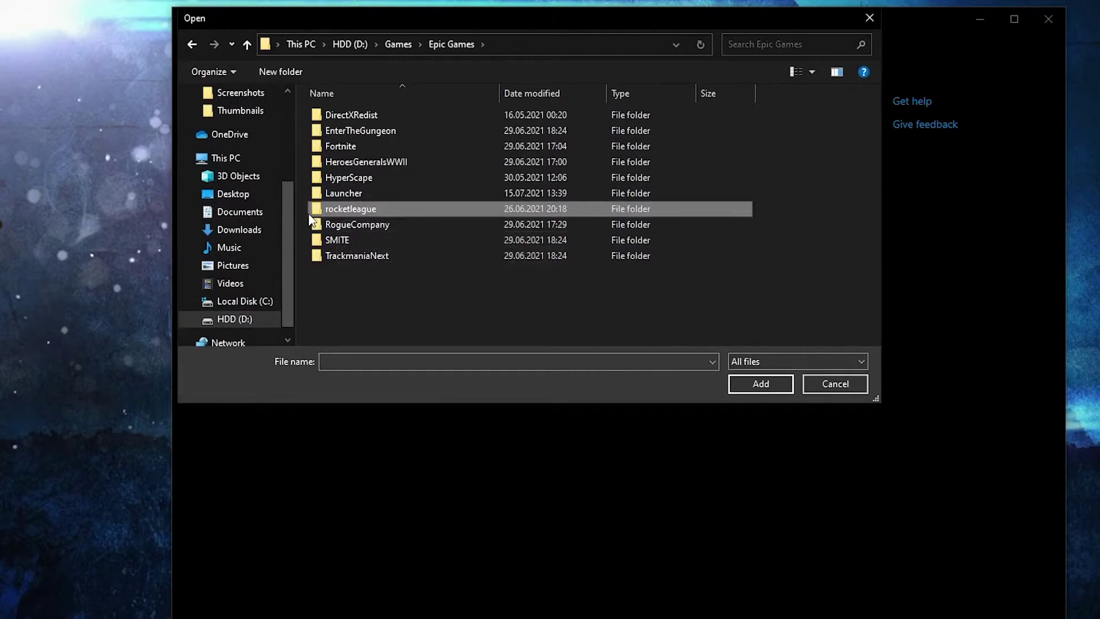
double_click(356, 208)
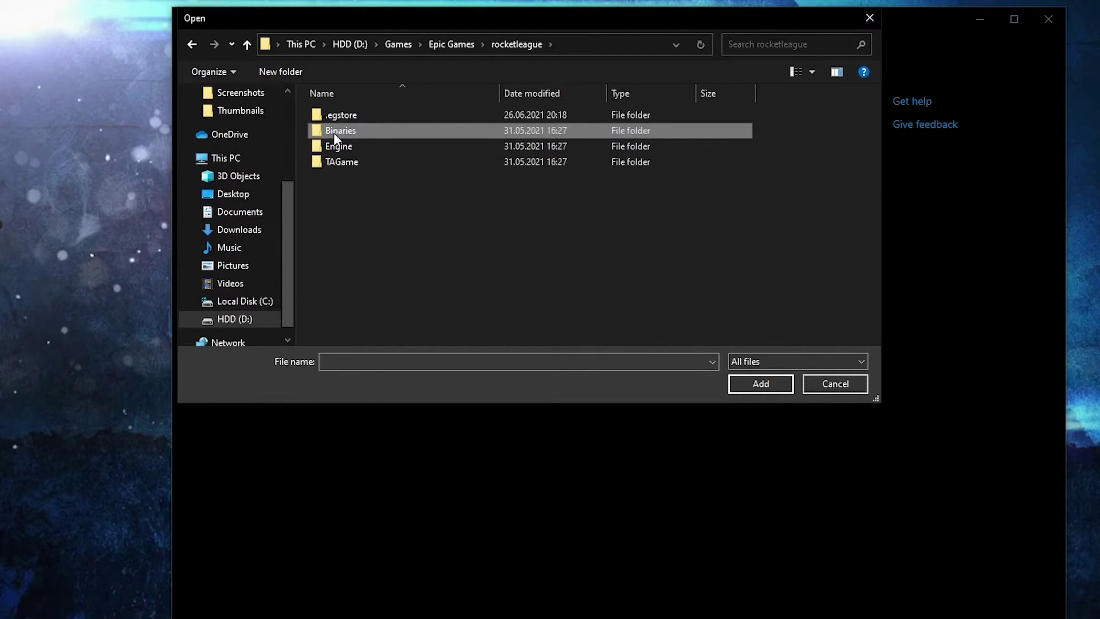
double_click(348, 132)
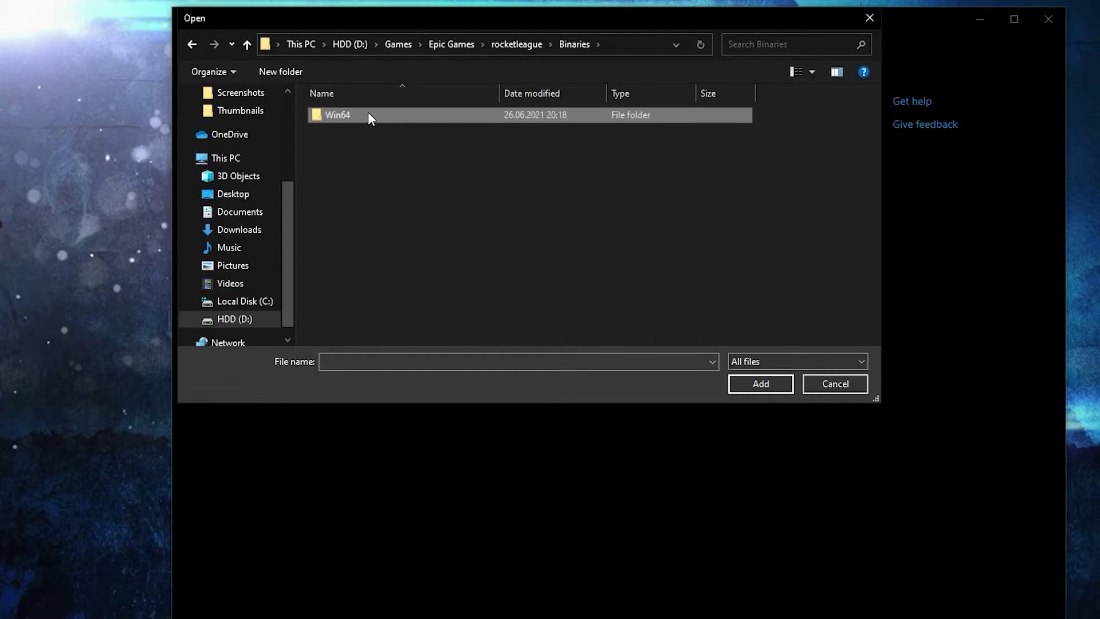
double_click(367, 113)
left_click(331, 115)
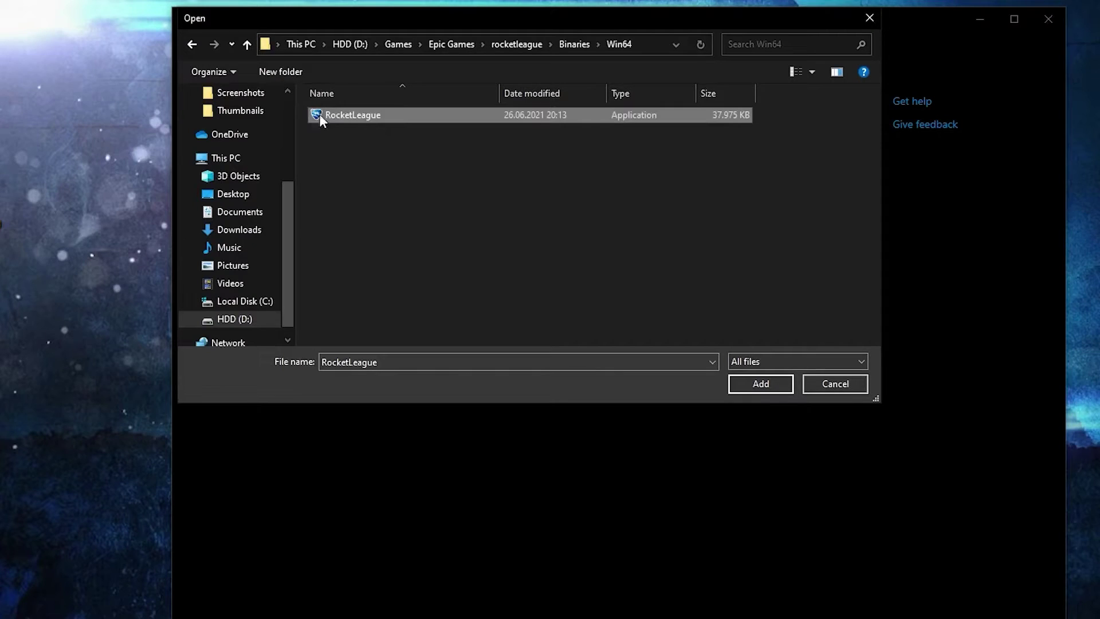
Open the compatibility properties of the RocketLeague application and disable fullscreen optimizations.
right_click(360, 114)
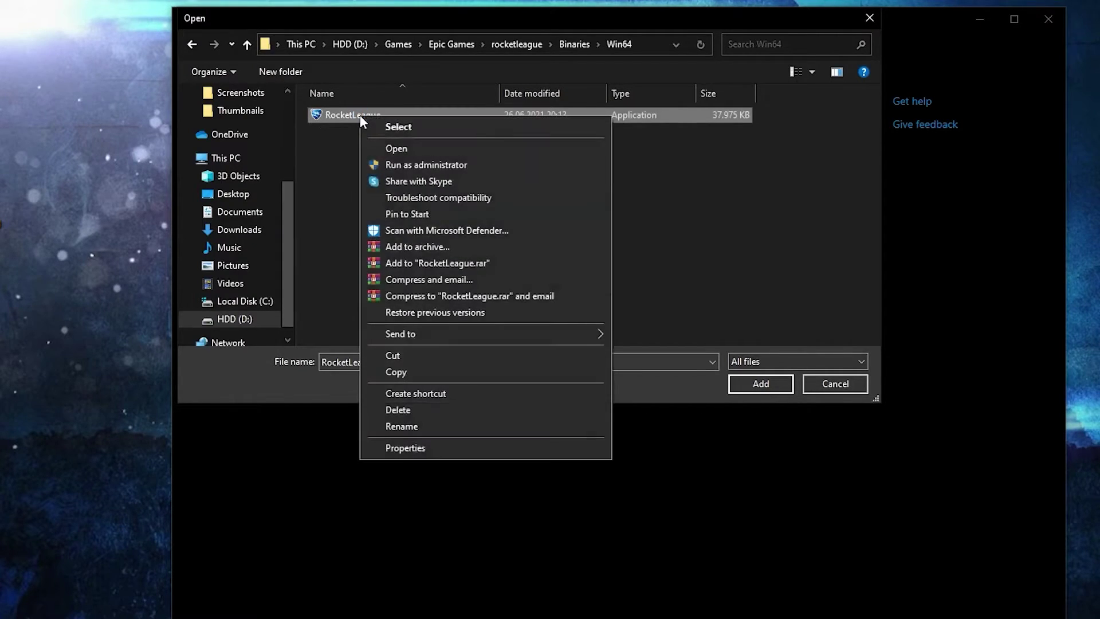
left_click(414, 447)
left_click(482, 166)
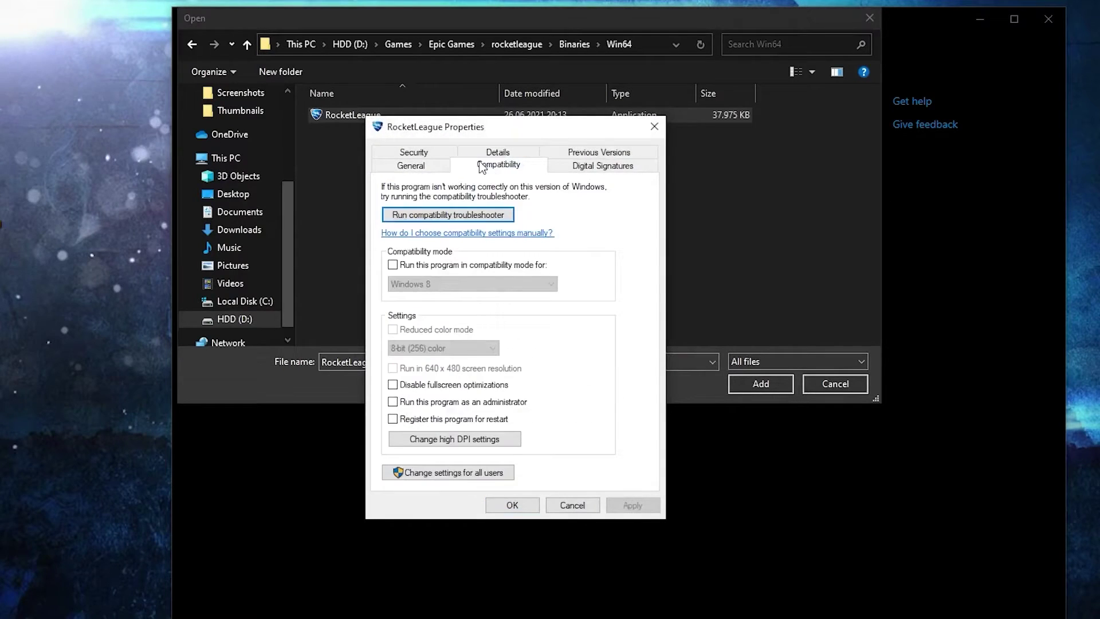
left_click(393, 384)
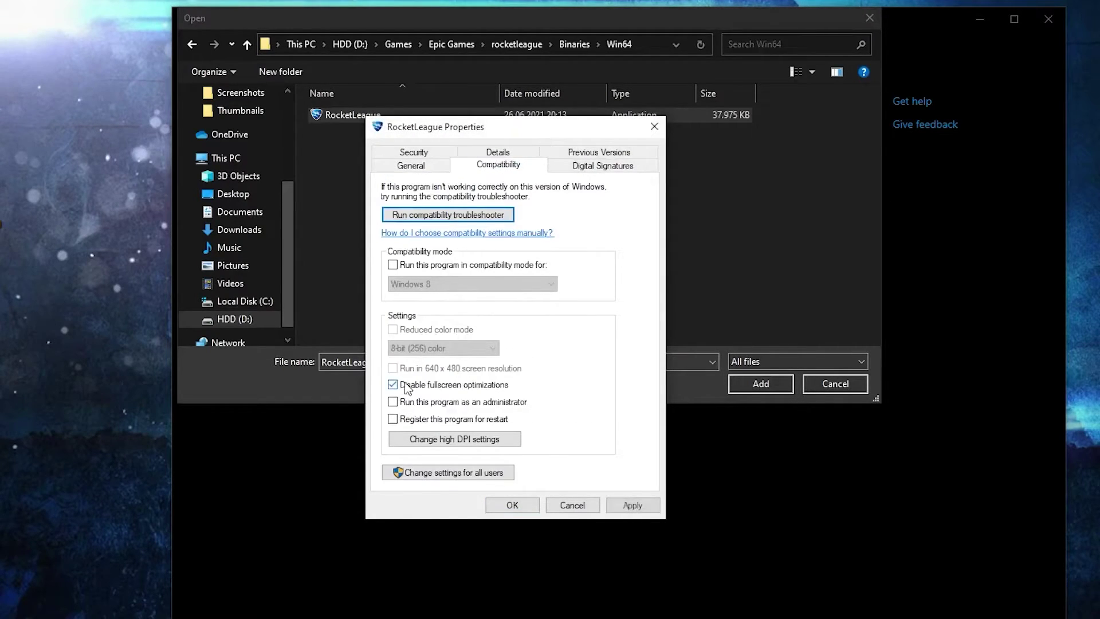
Override RocketLeague's high DPI scaling behavior with scaling performed by Application, and apply the properties.
left_click(462, 439)
left_click(437, 411)
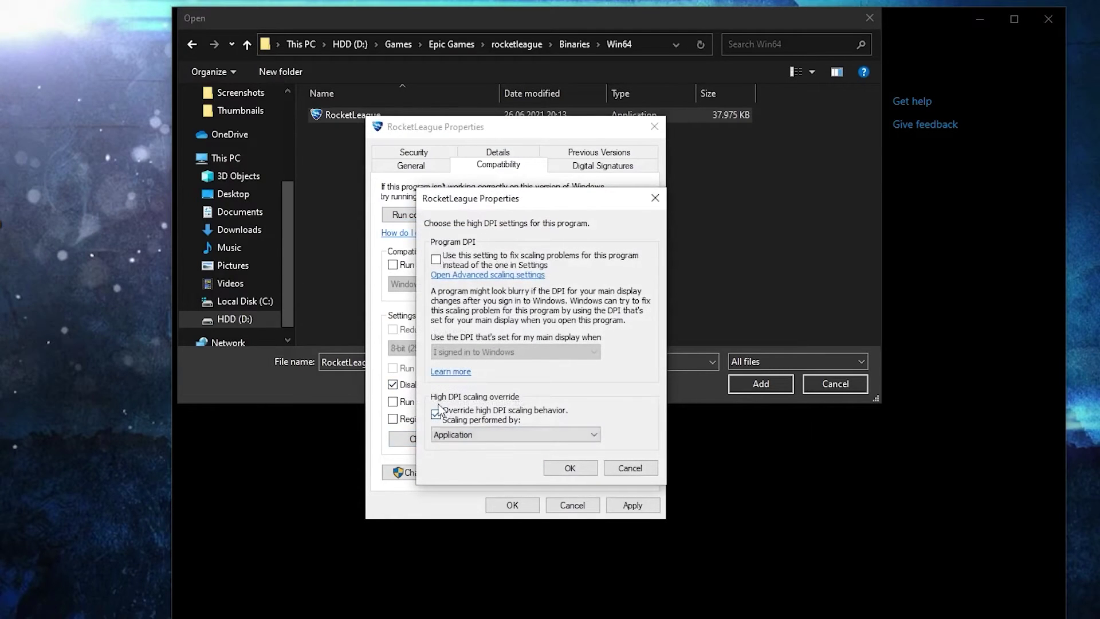
left_click(571, 469)
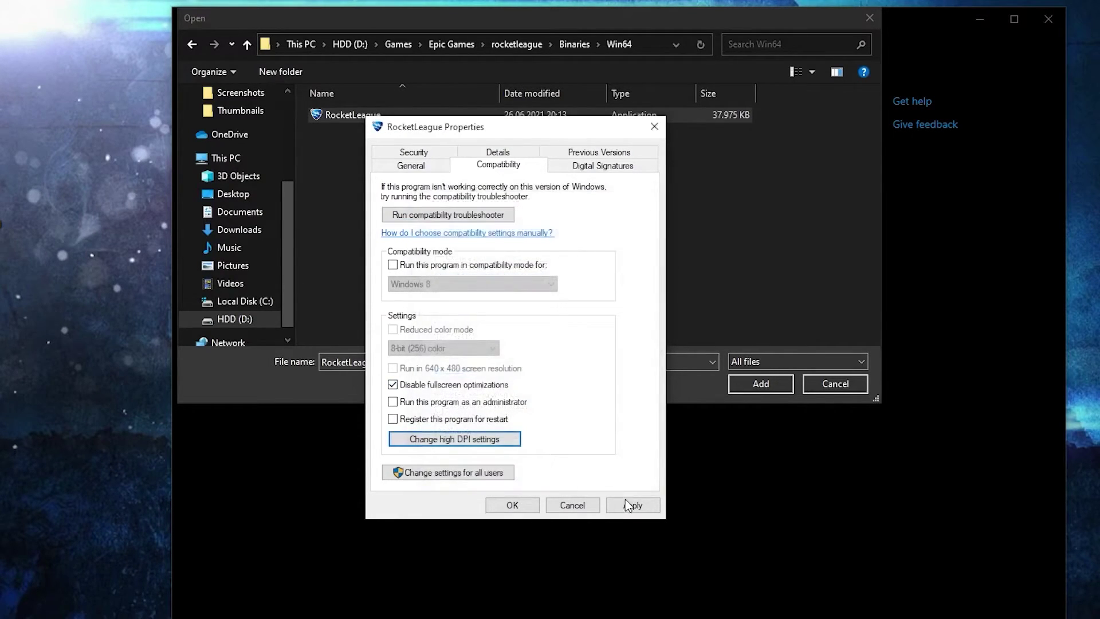
left_click(633, 506)
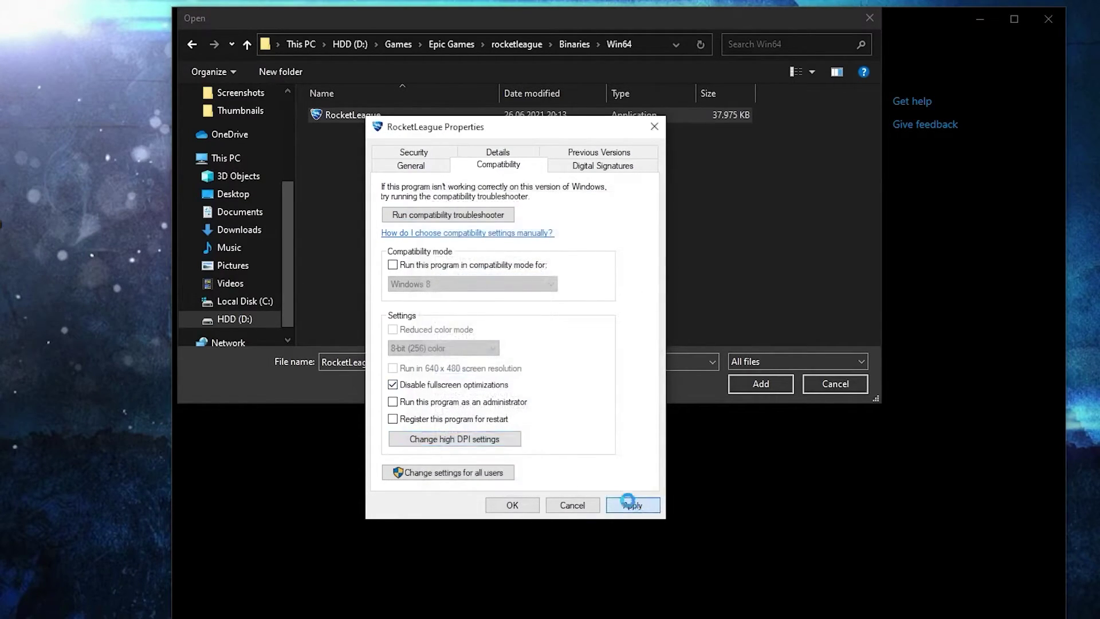
left_click(518, 503)
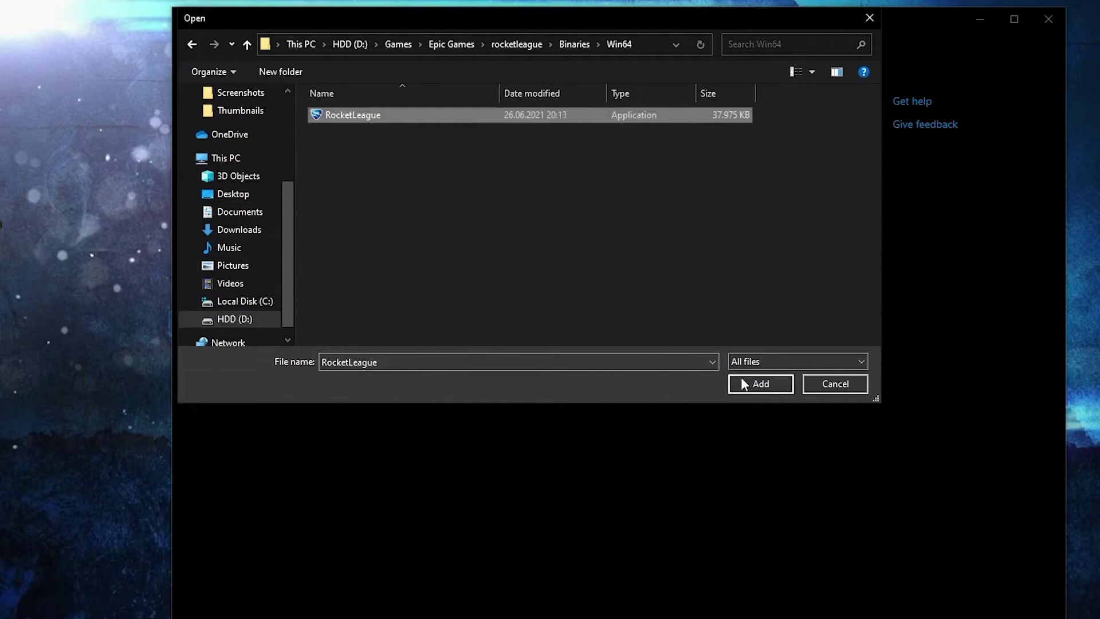
Add RocketLeague to the graphics performance preference apps and save its preference as High performance.
left_click(760, 384)
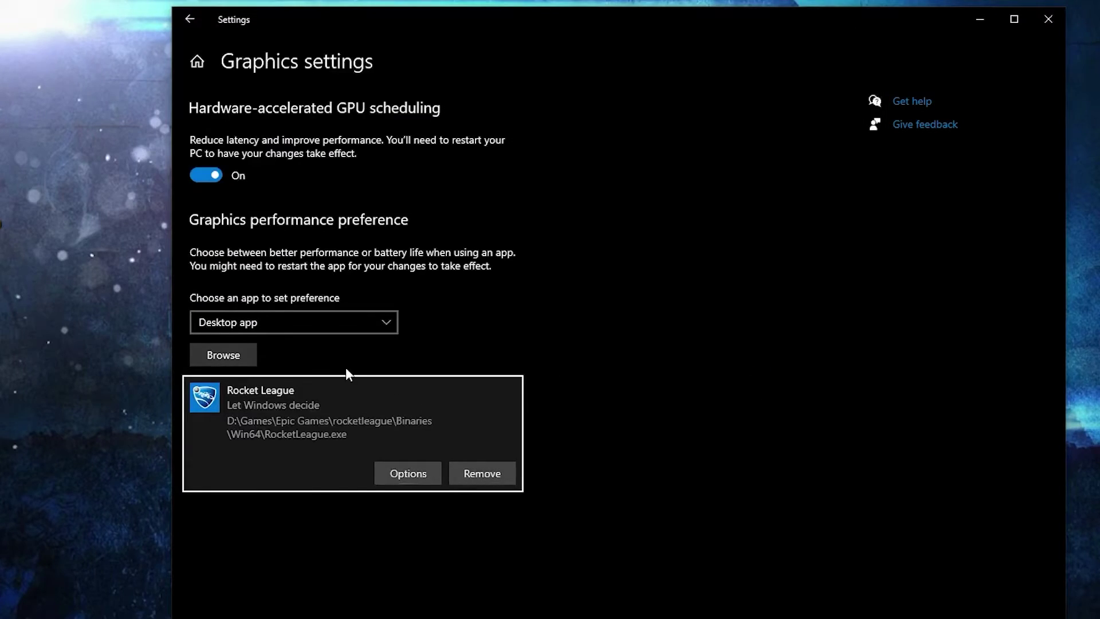
left_click(408, 474)
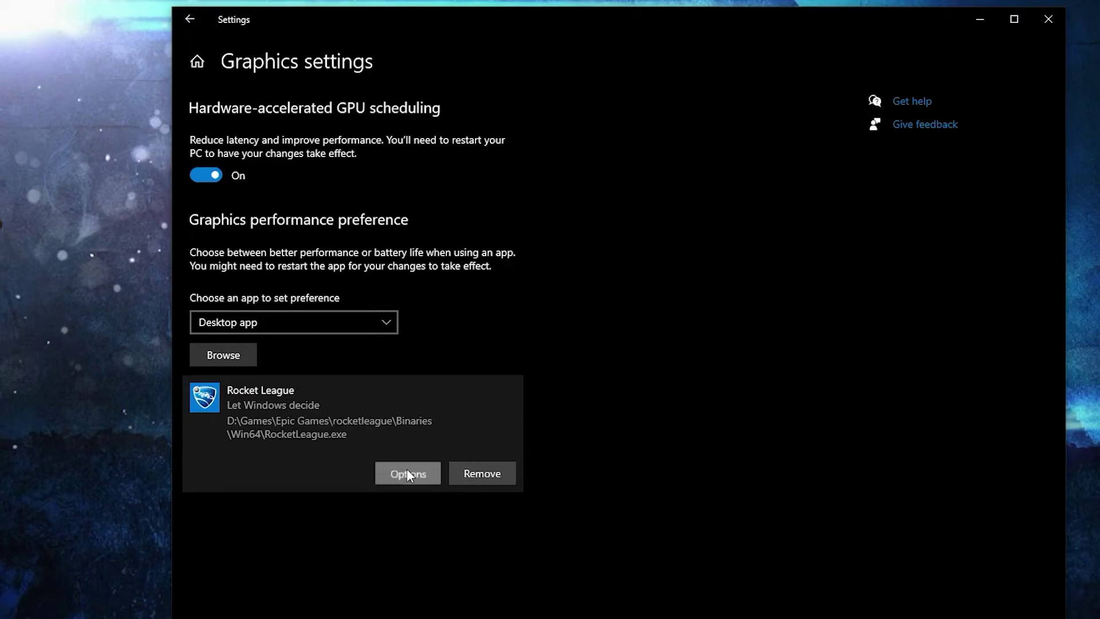
left_click(561, 388)
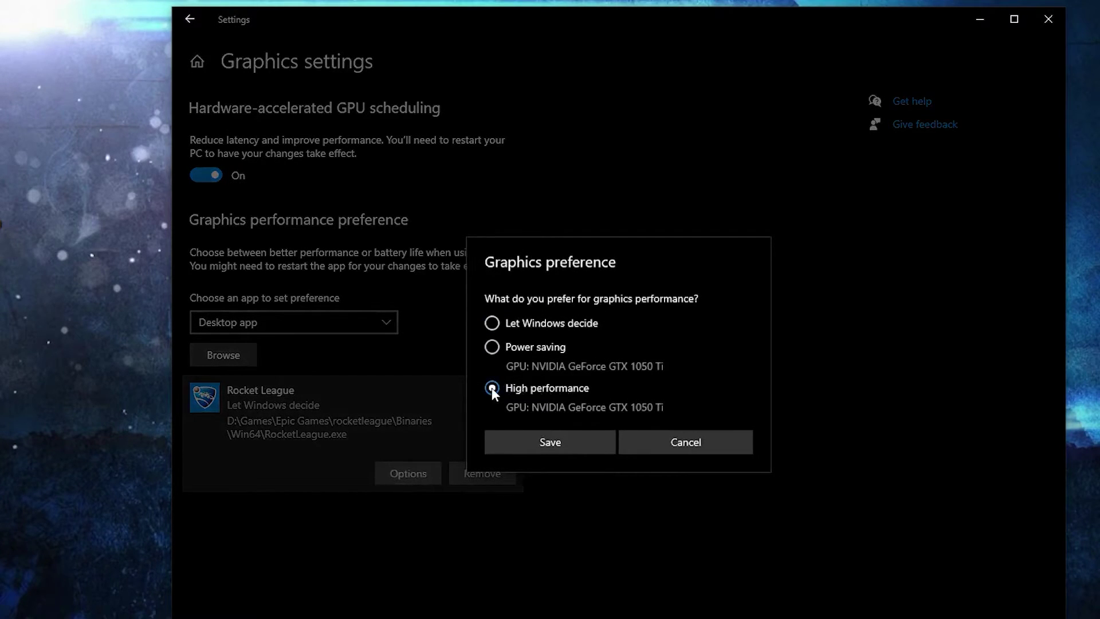
left_click(552, 442)
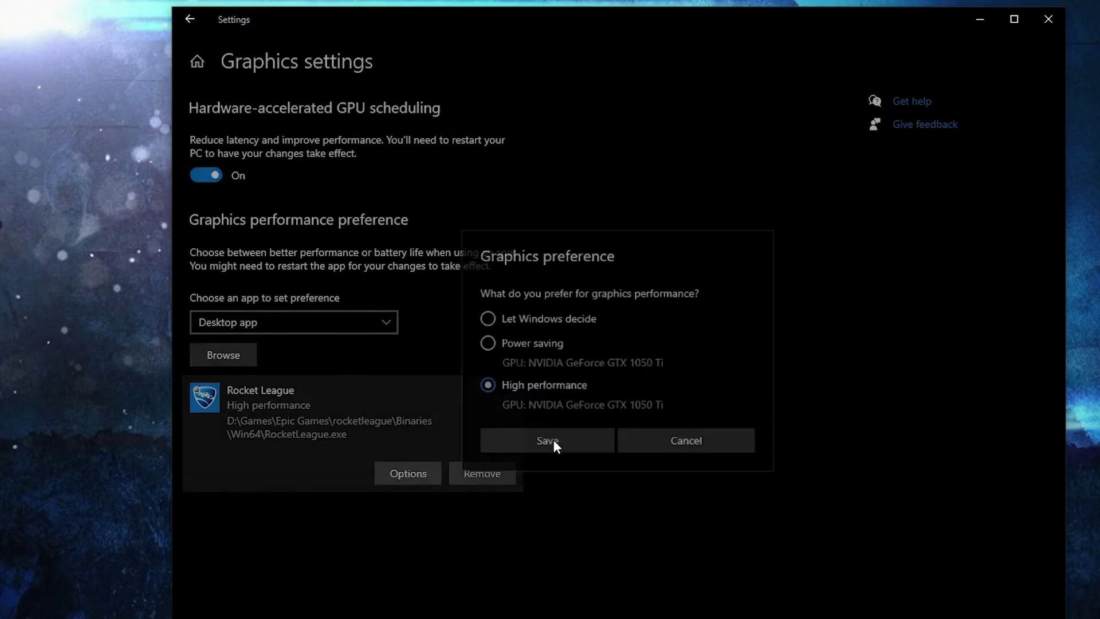
Check the Xbox Game Bar and Game Mode states in the Windows Gaming settings, and return to the Graphics settings.
left_click(197, 62)
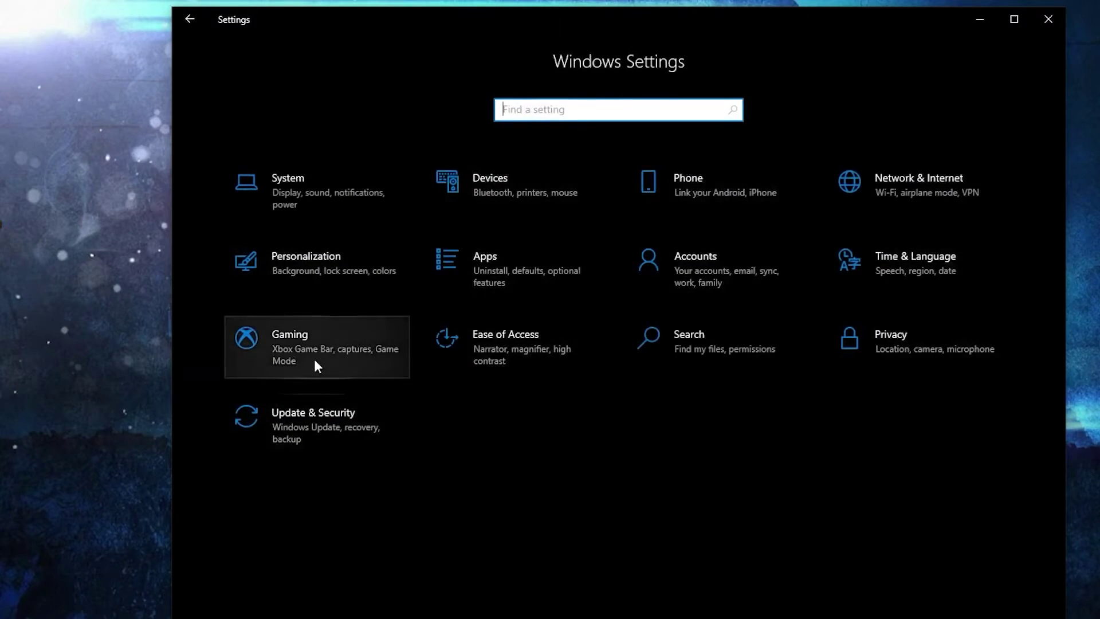
left_click(309, 340)
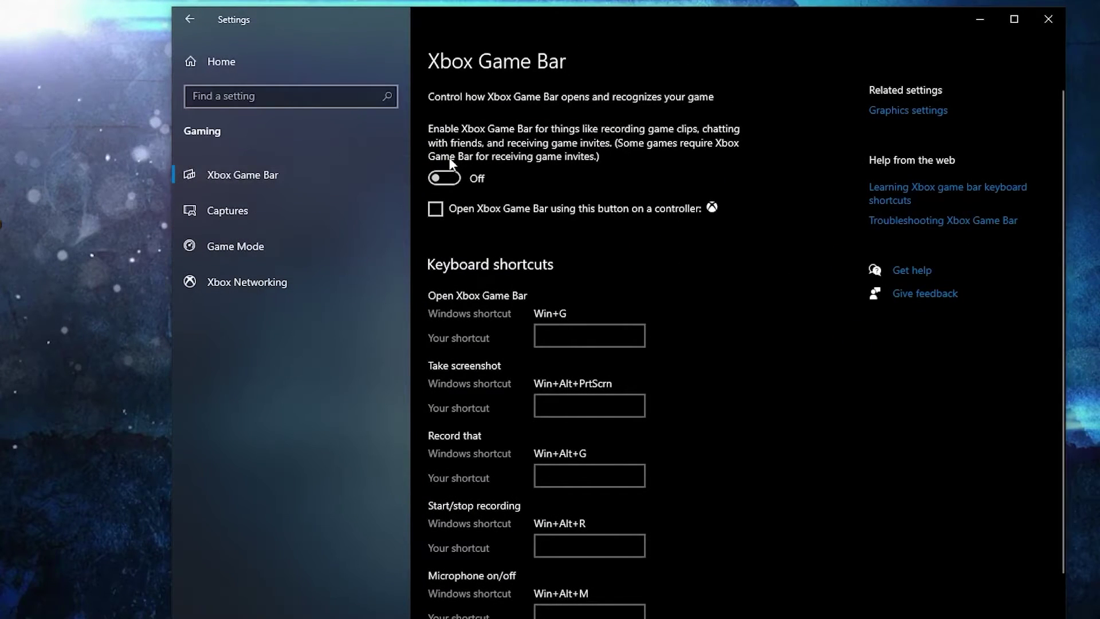
left_click(263, 243)
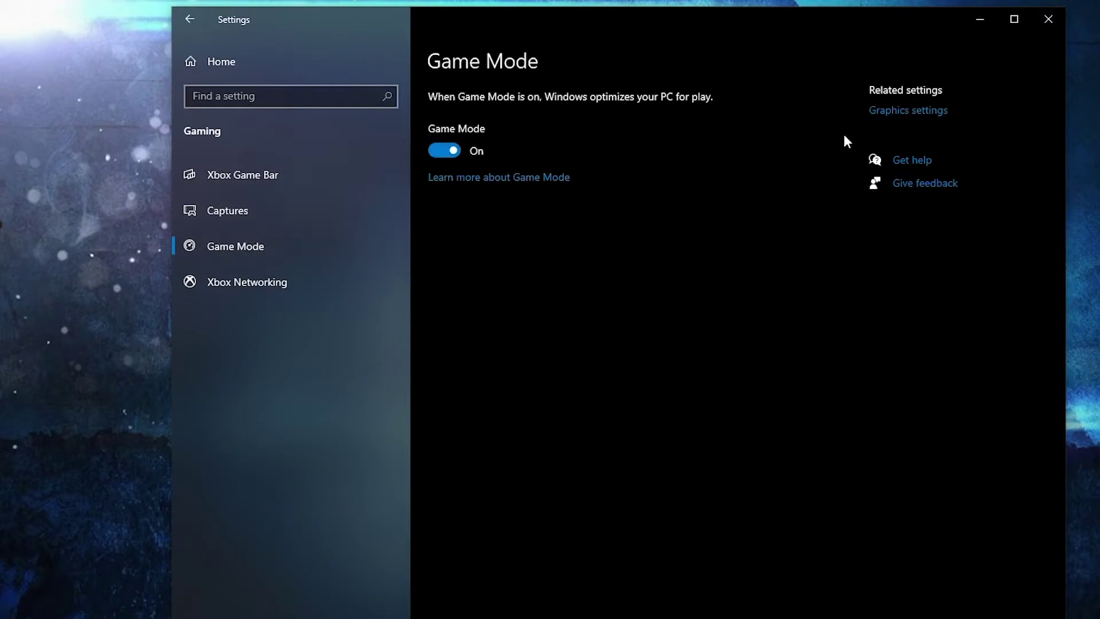
left_click(917, 111)
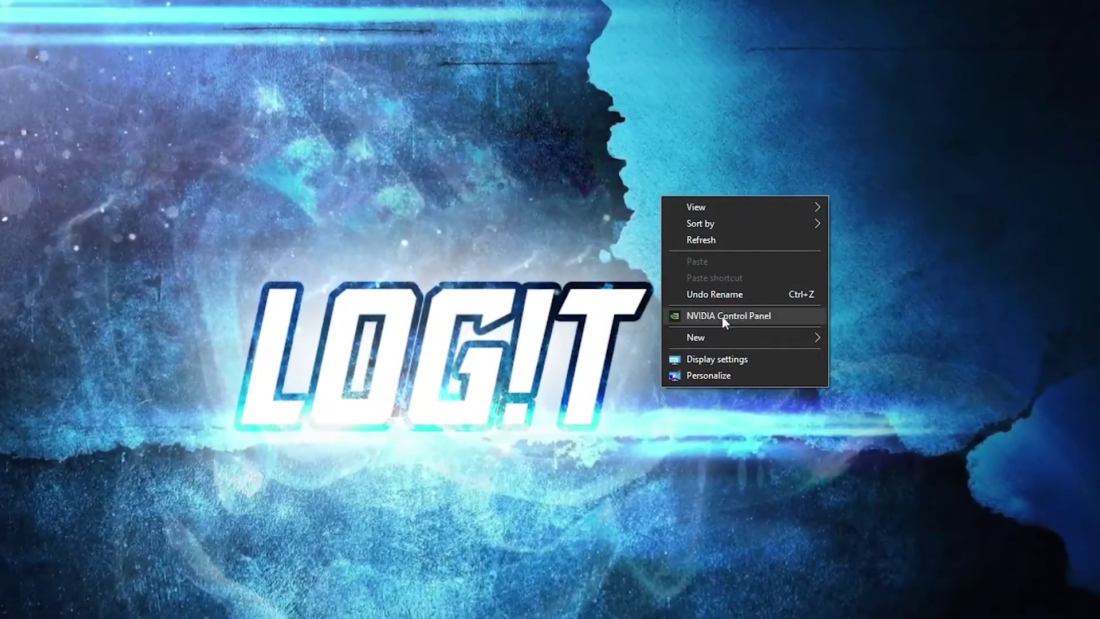
Switch to the NVIDIA Control Panel and apply "Use the advanced 3D image settings" for the image settings.
left_click(730, 318)
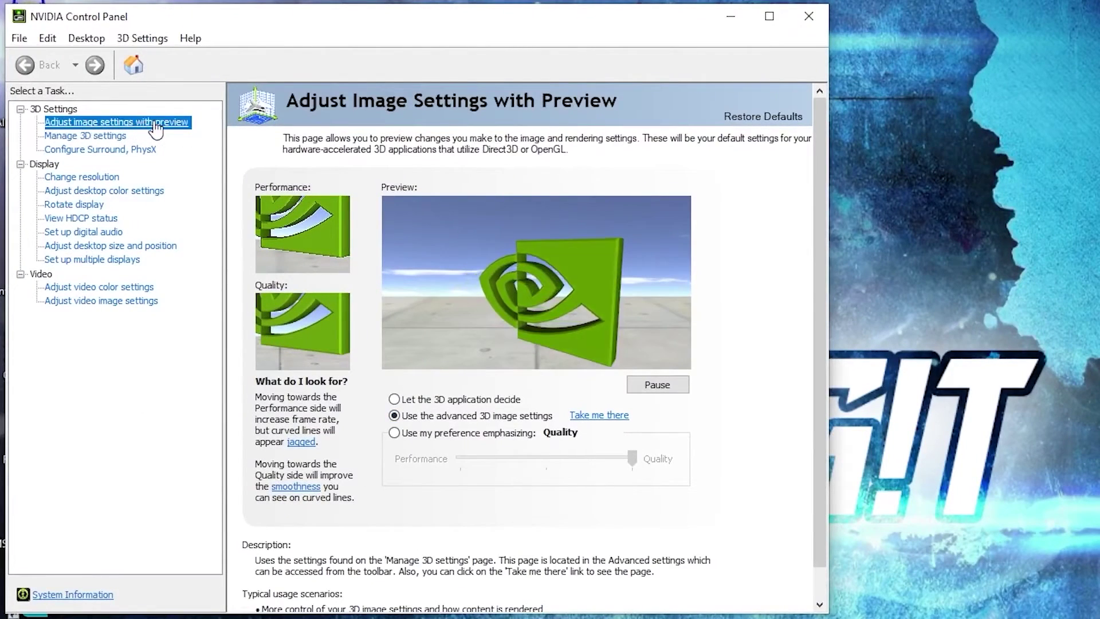
left_click(394, 416)
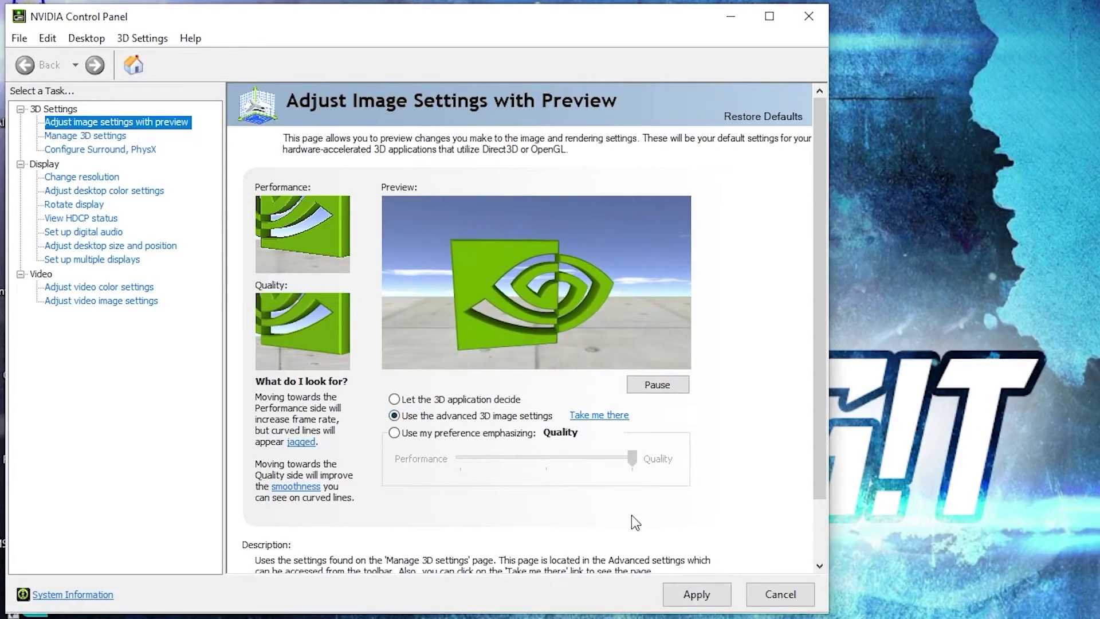
left_click(697, 595)
Review the OpenGL rendering GPU, power management mode, texture filtering quality, threaded optimization and vertical sync in the global 3D settings.
left_click(52, 136)
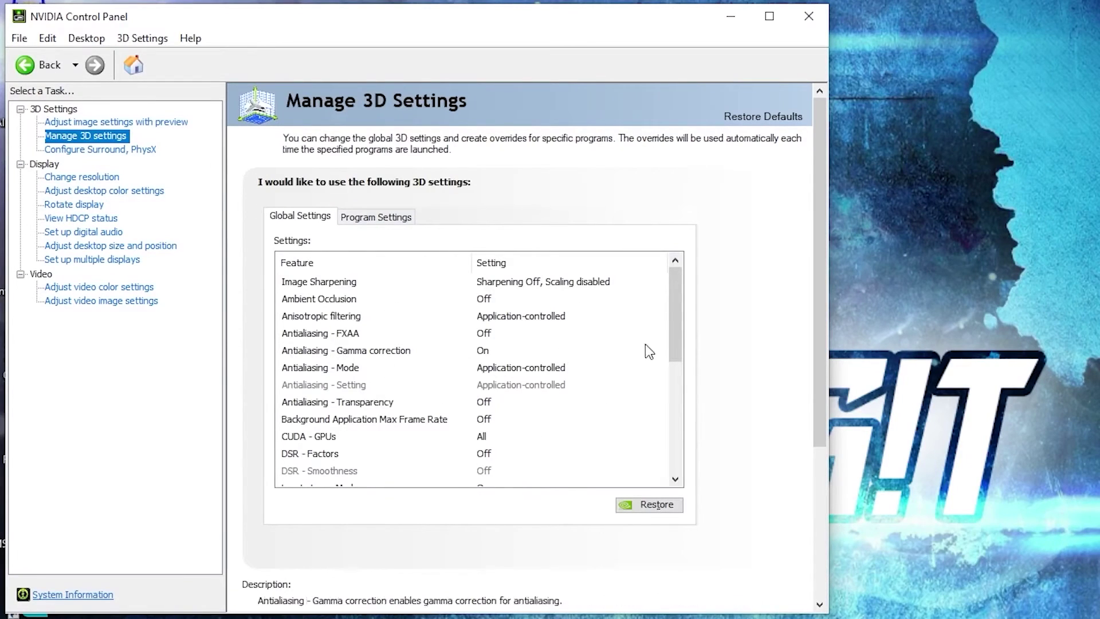
scroll(459, 367, "down", 3)
left_click(284, 384)
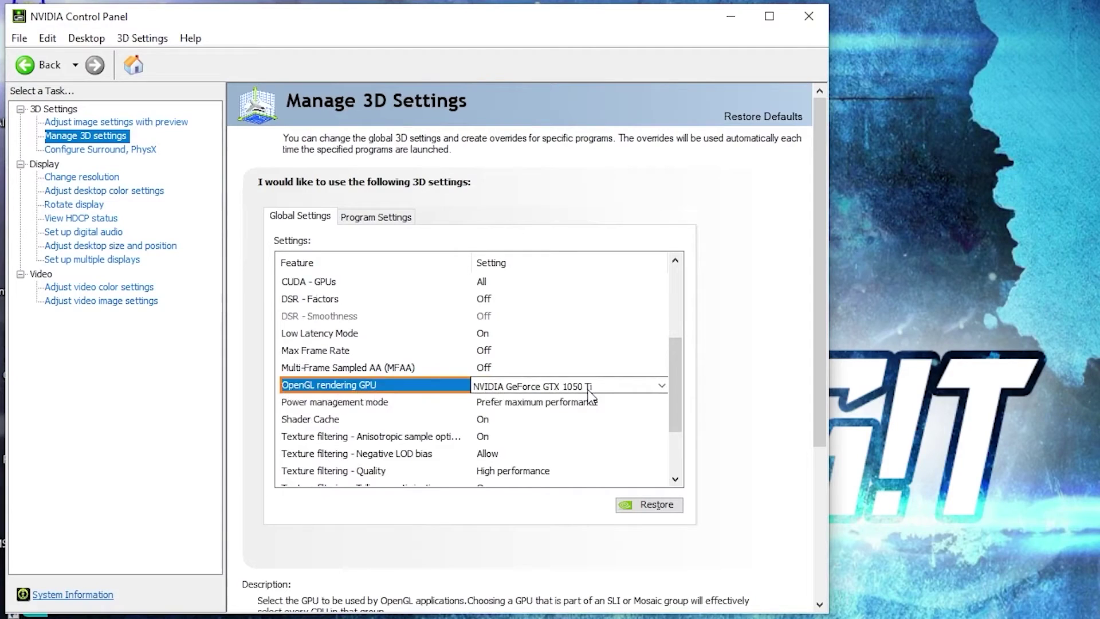
left_click(292, 404)
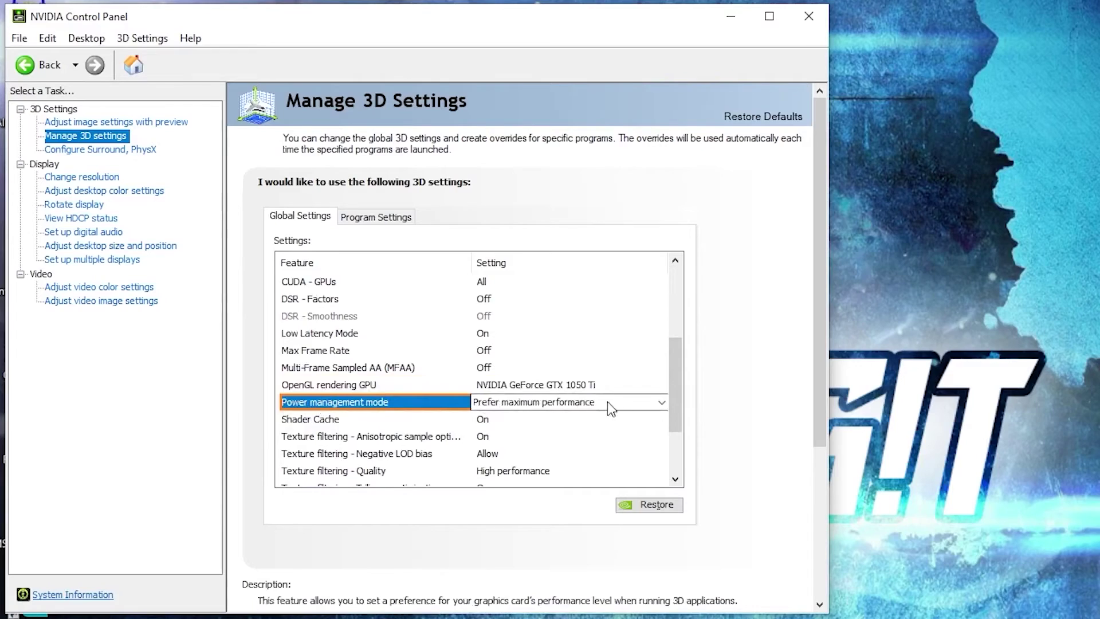
scroll(289, 386, "down", 2)
left_click(290, 386)
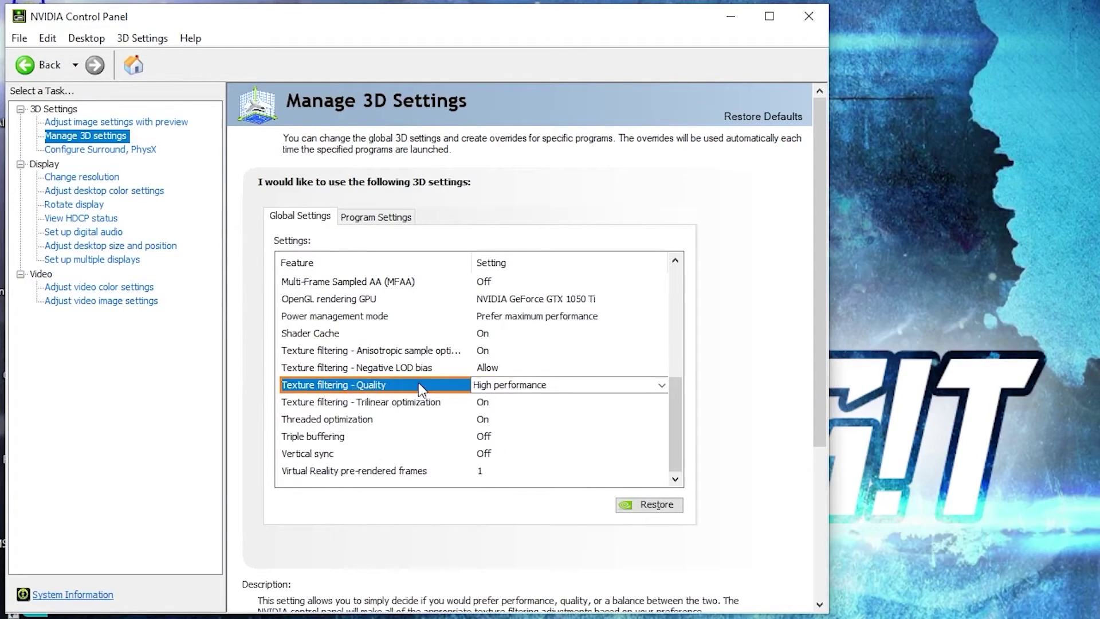
left_click(310, 421)
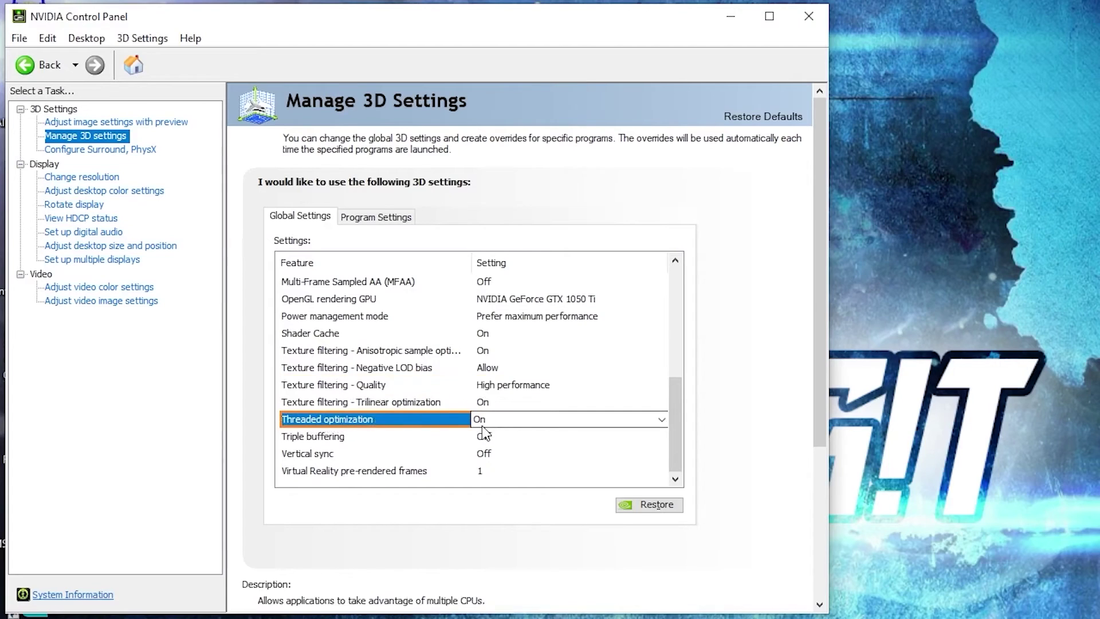
left_click(289, 455)
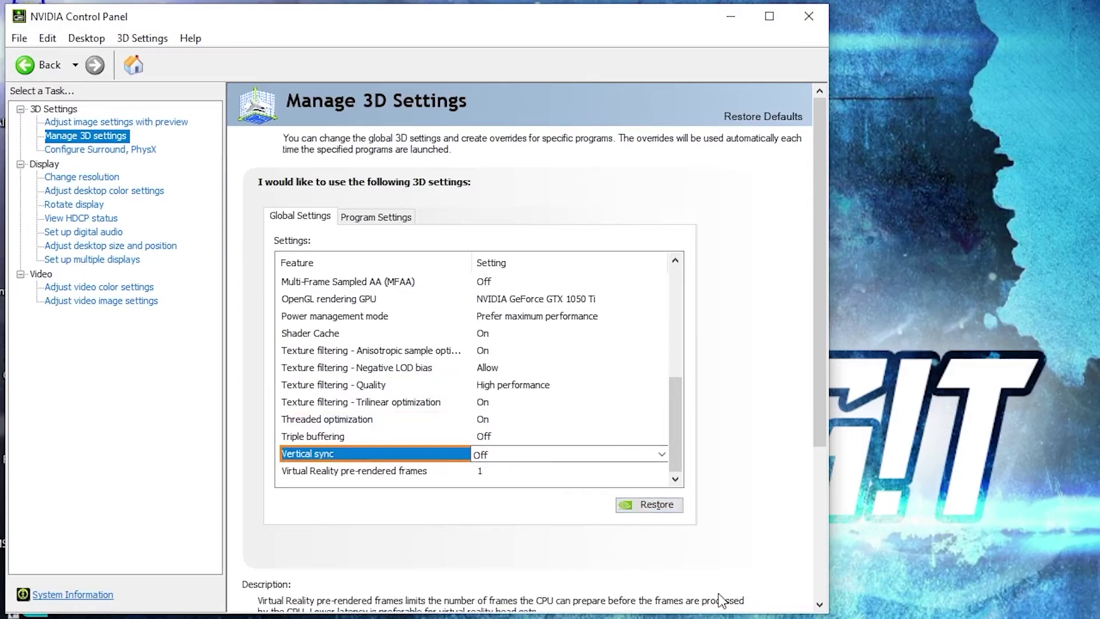
Apply a digital vibrance of 70% in the desktop color settings and close the NVIDIA Control Panel.
left_click(72, 193)
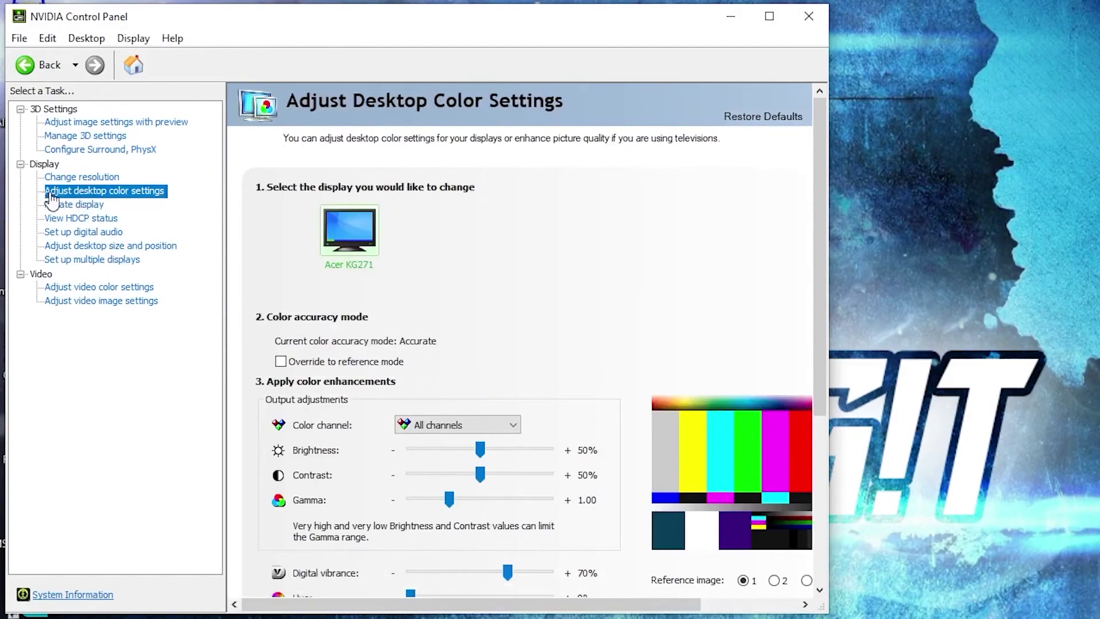
scroll(301, 408, "down", 2)
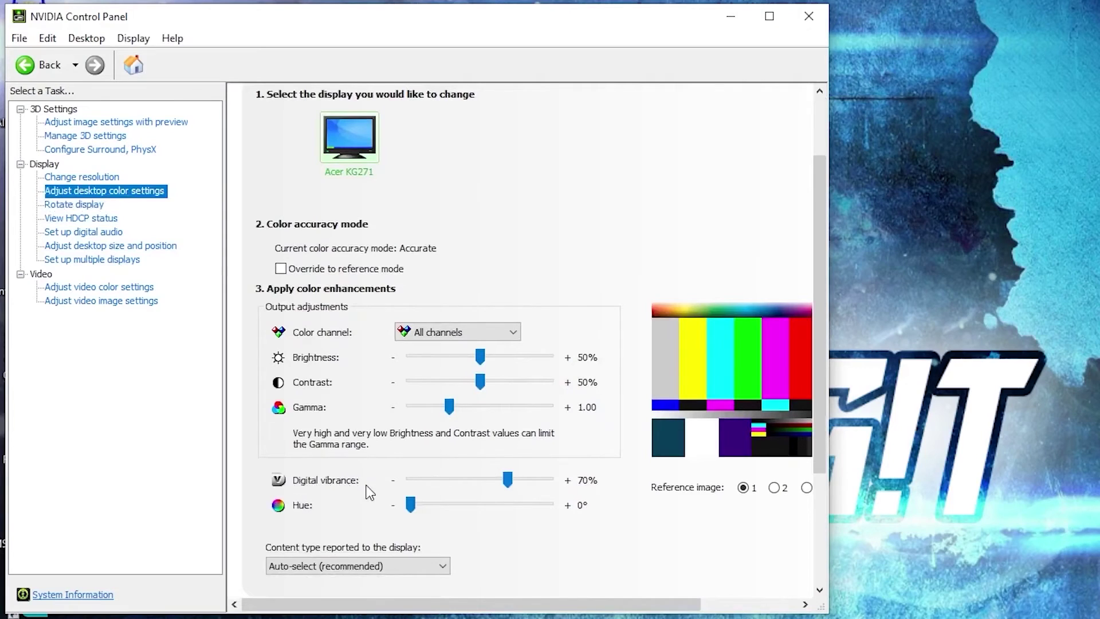
left_click_drag(506, 475, 508, 476)
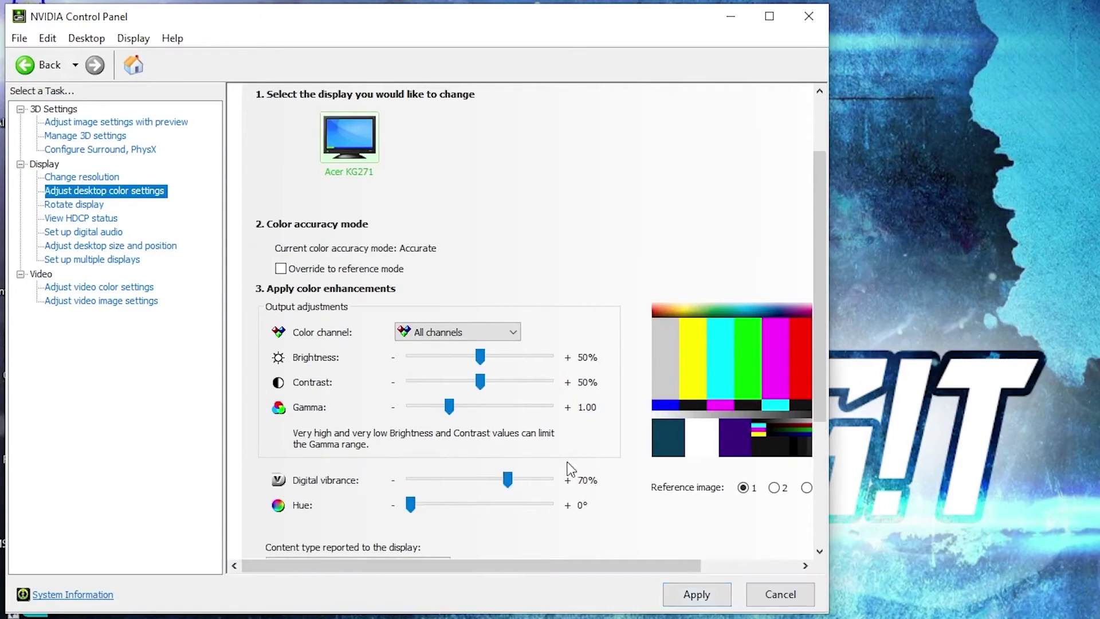
left_click(696, 594)
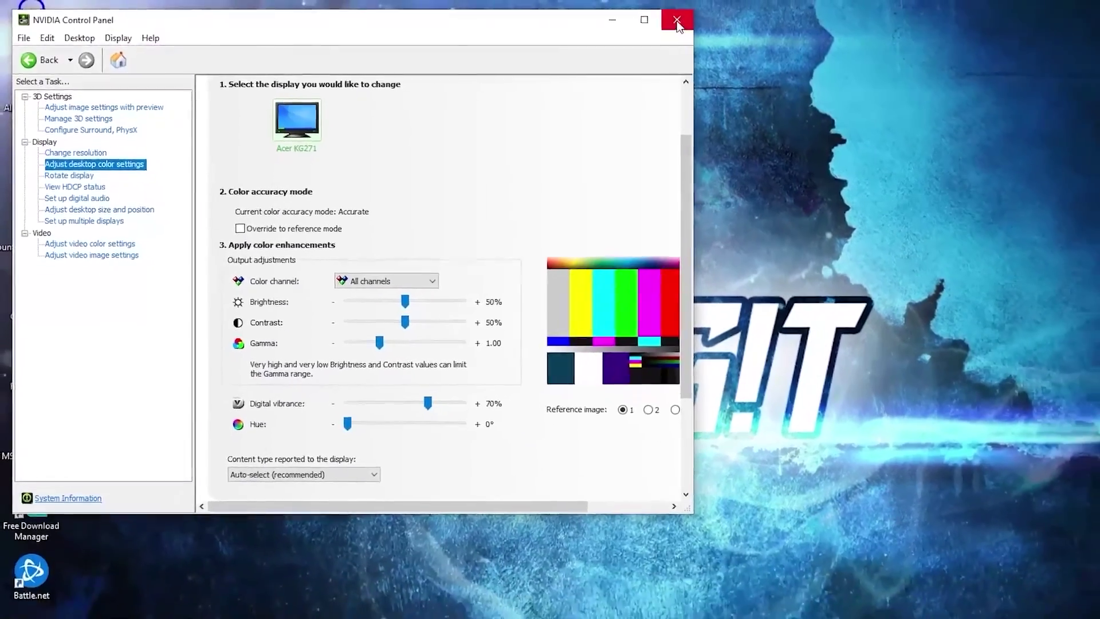
left_click(676, 21)
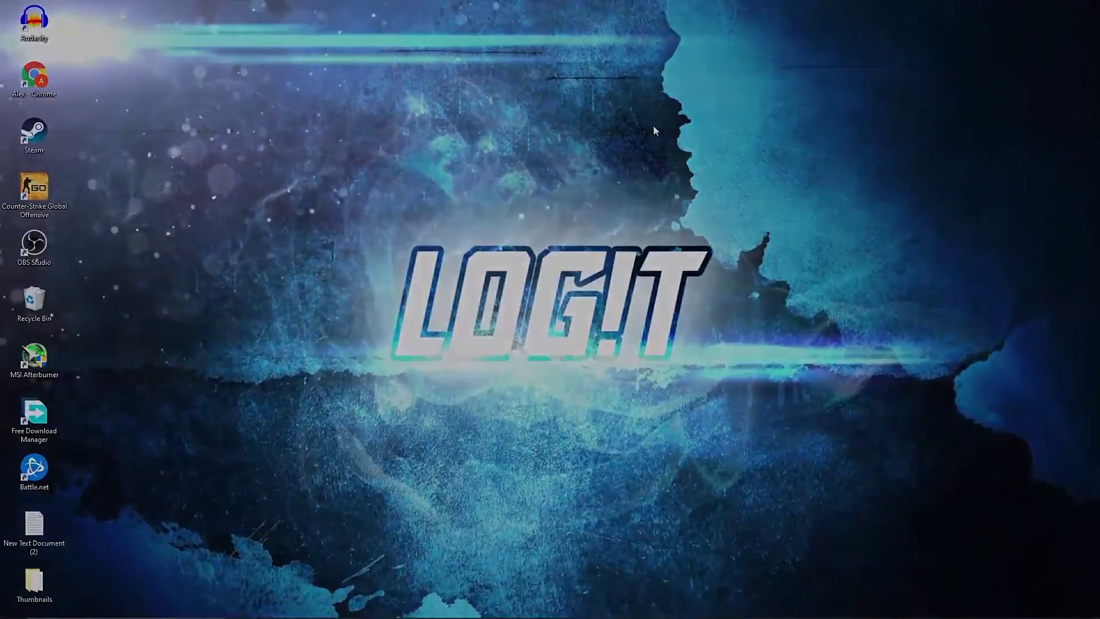